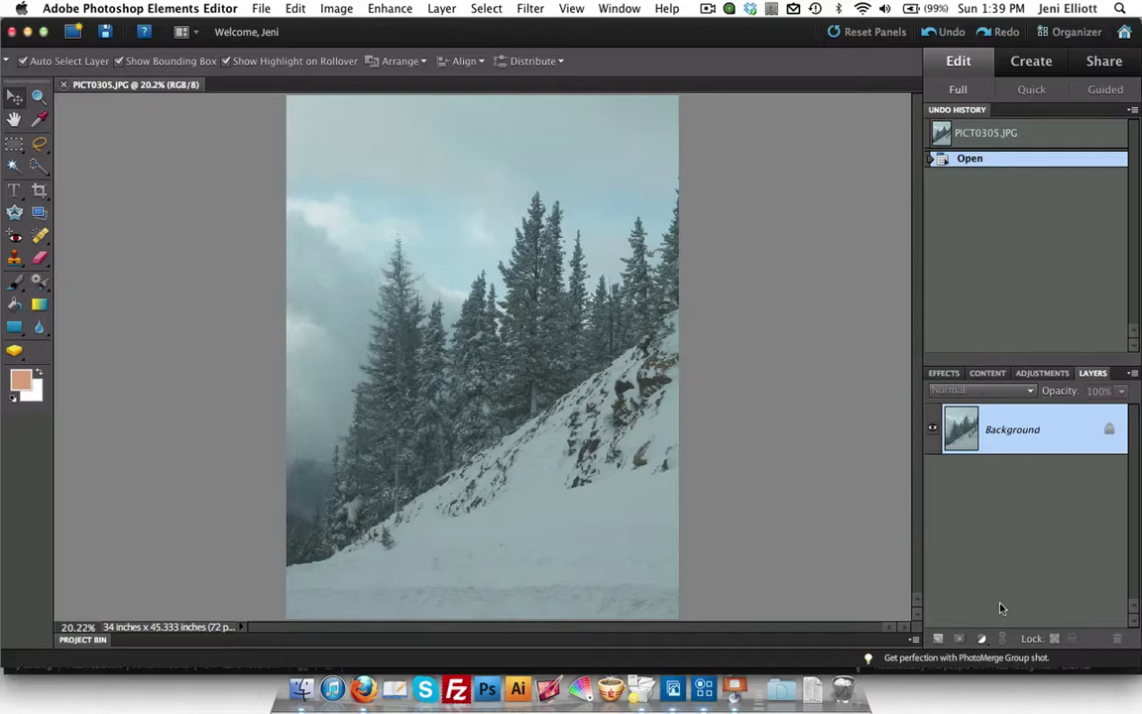
Save the photo as more-snow-trees.jpg with JPEG quality 8 (High)
{"action": "left_click", "coordinate": [261, 7]}
{"action": "left_click", "coordinate": [296, 143]}
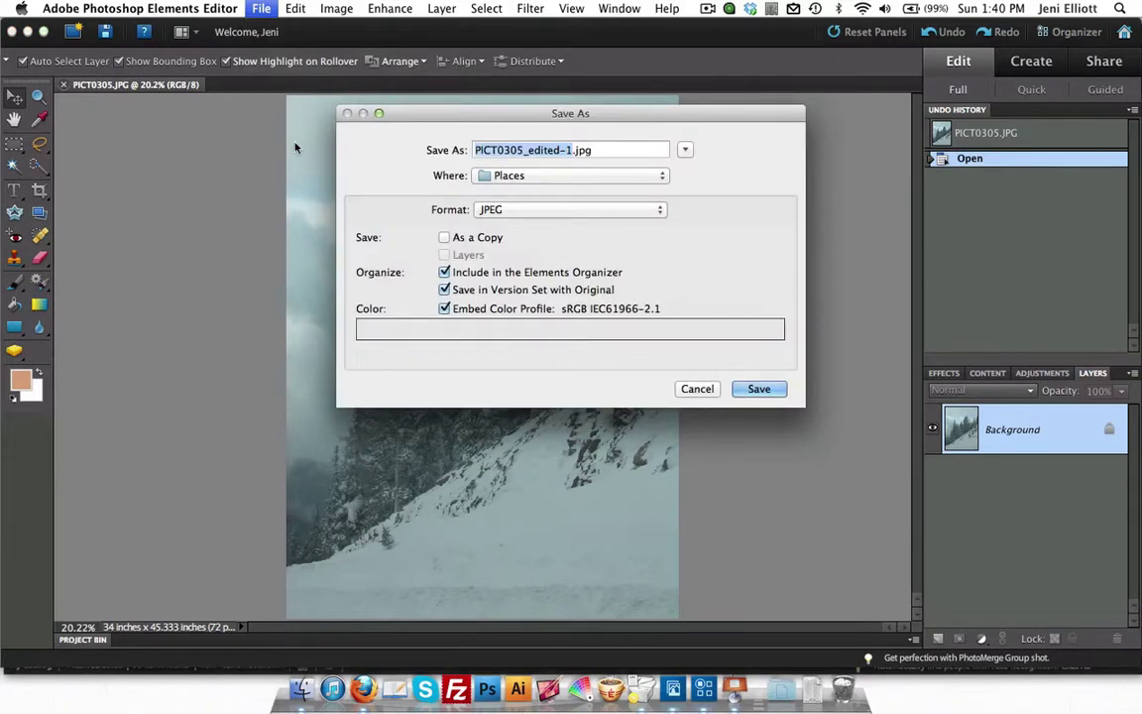
{"action": "type", "text": "more-snow-trees"}
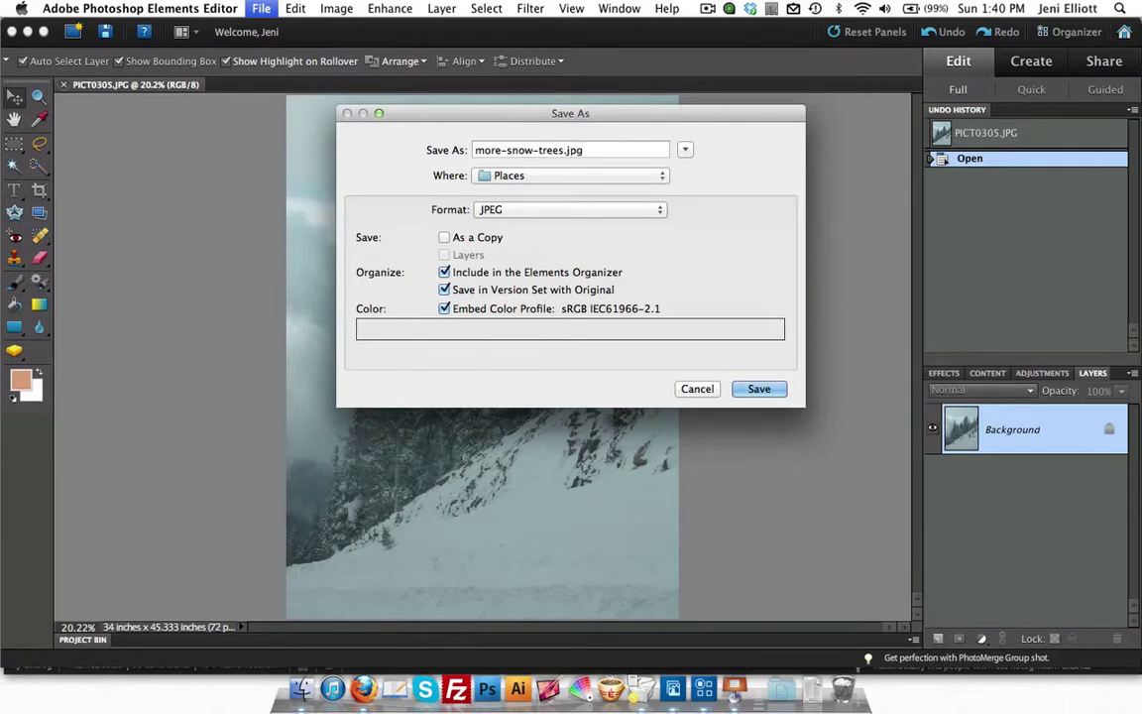
{"action": "left_click", "coordinate": [758, 389]}
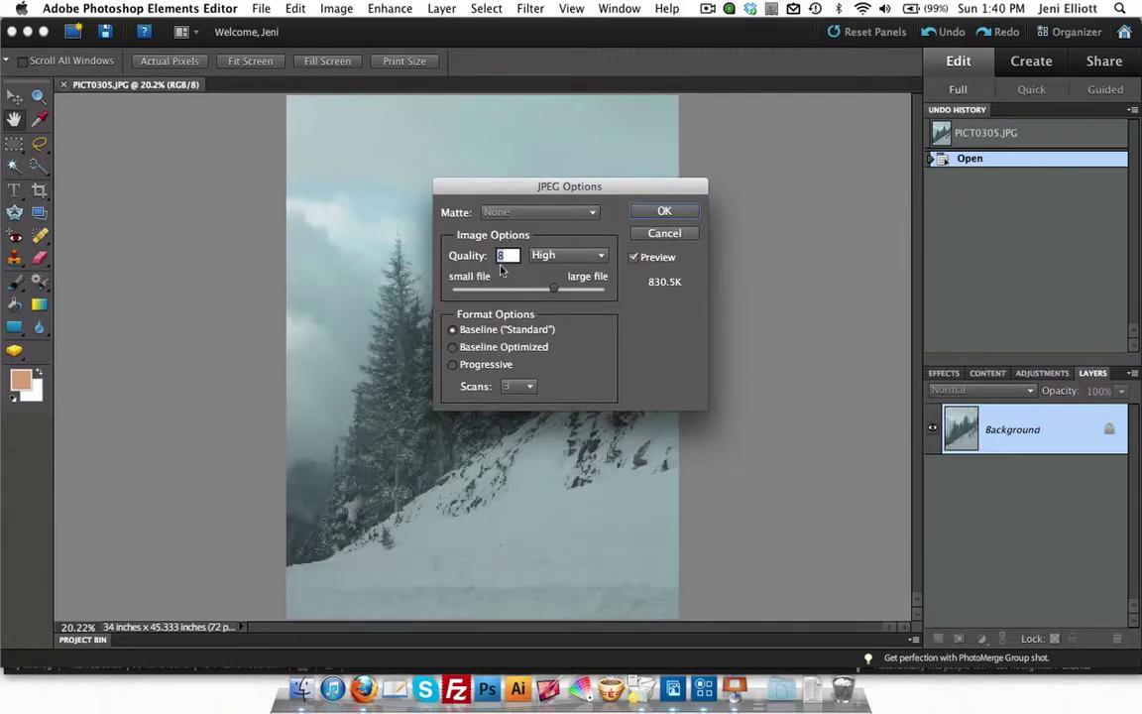
{"action": "left_click", "coordinate": [664, 212]}
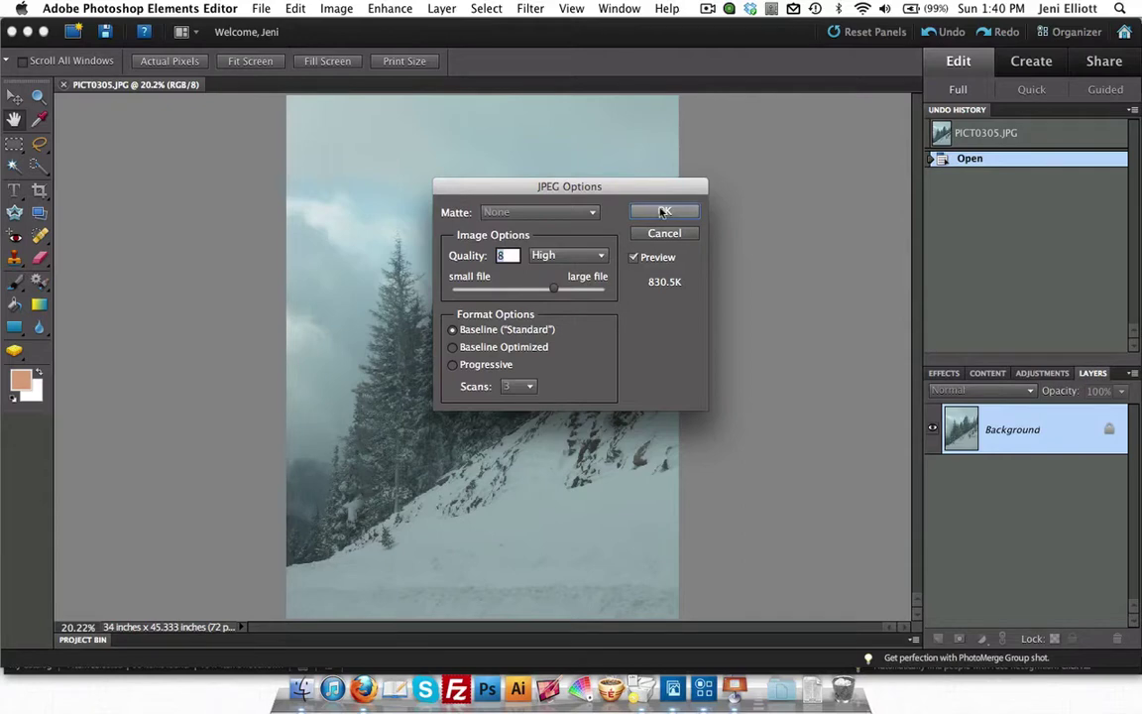
{"action": "left_click", "coordinate": [663, 211]}
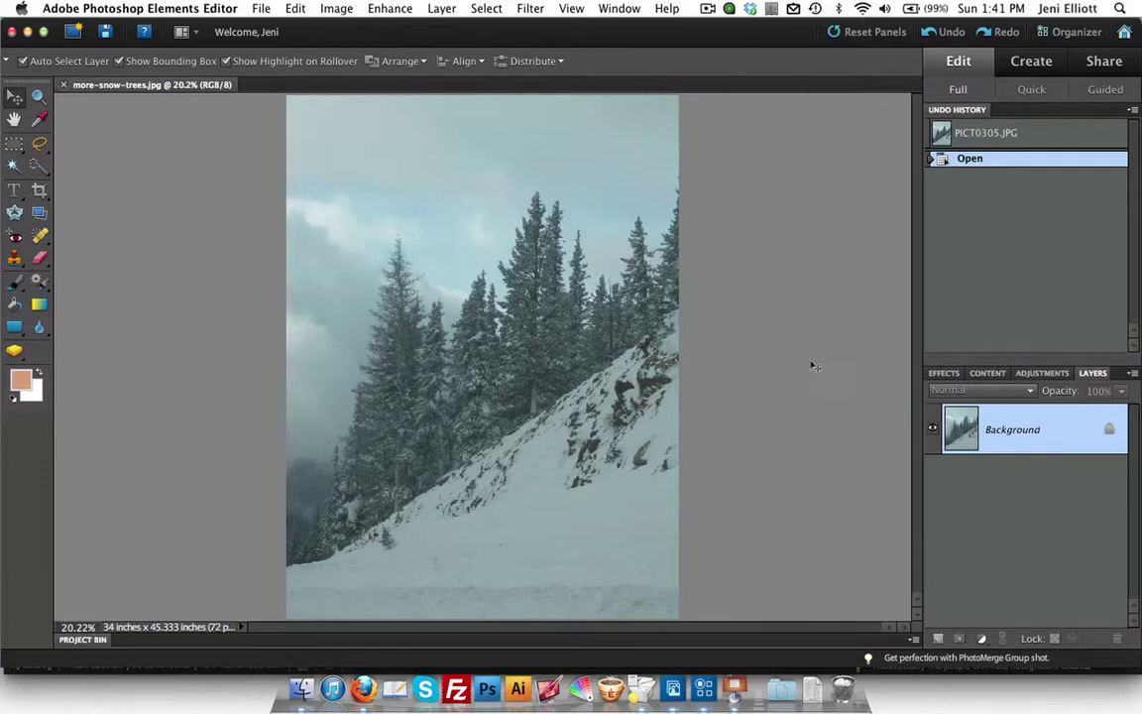
{"action": "left_click", "coordinate": [391, 12]}
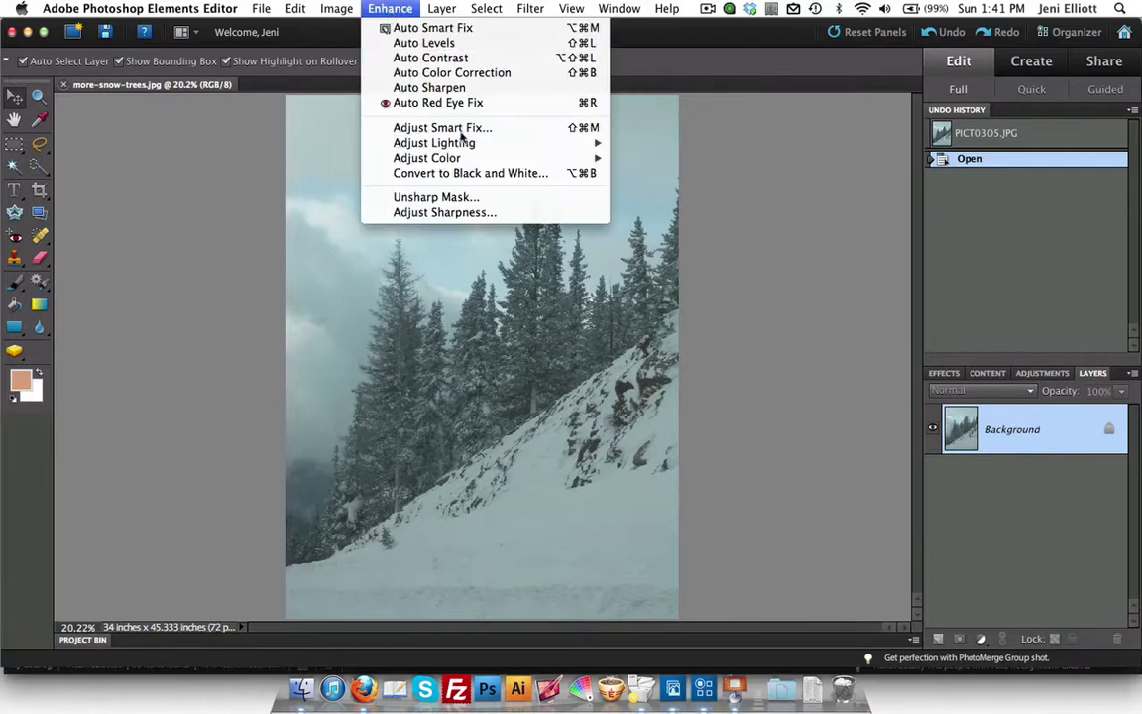
{"action": "mouse_move", "coordinate": [498, 156]}
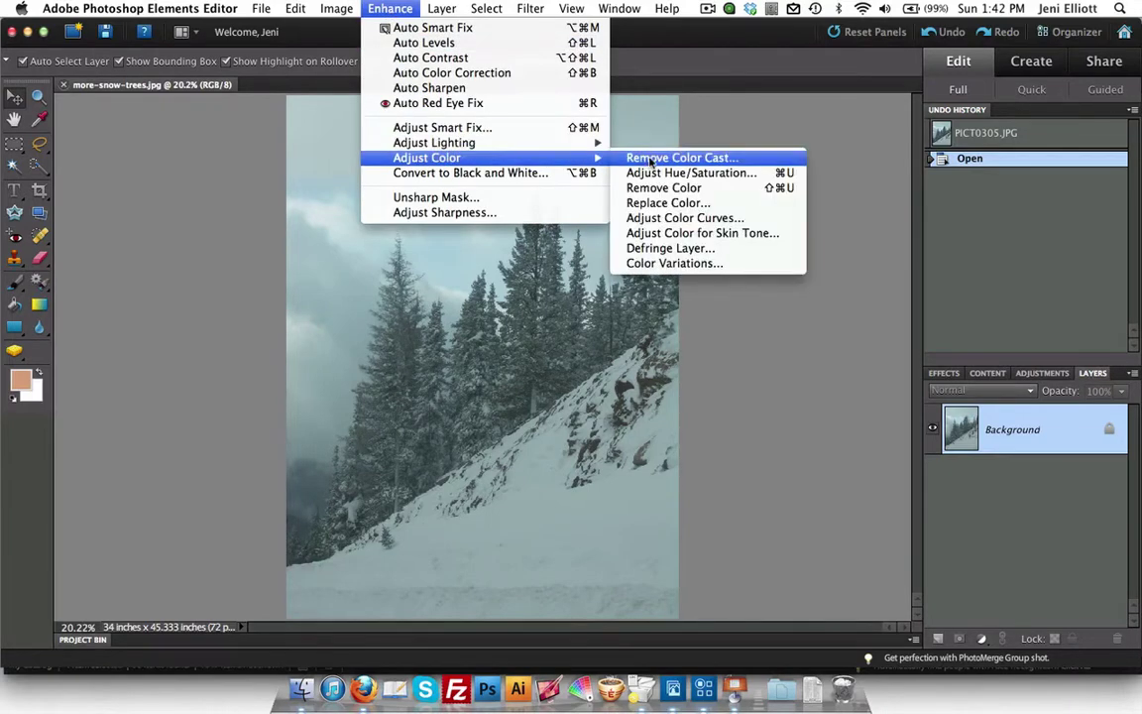
{"action": "left_click", "coordinate": [730, 120]}
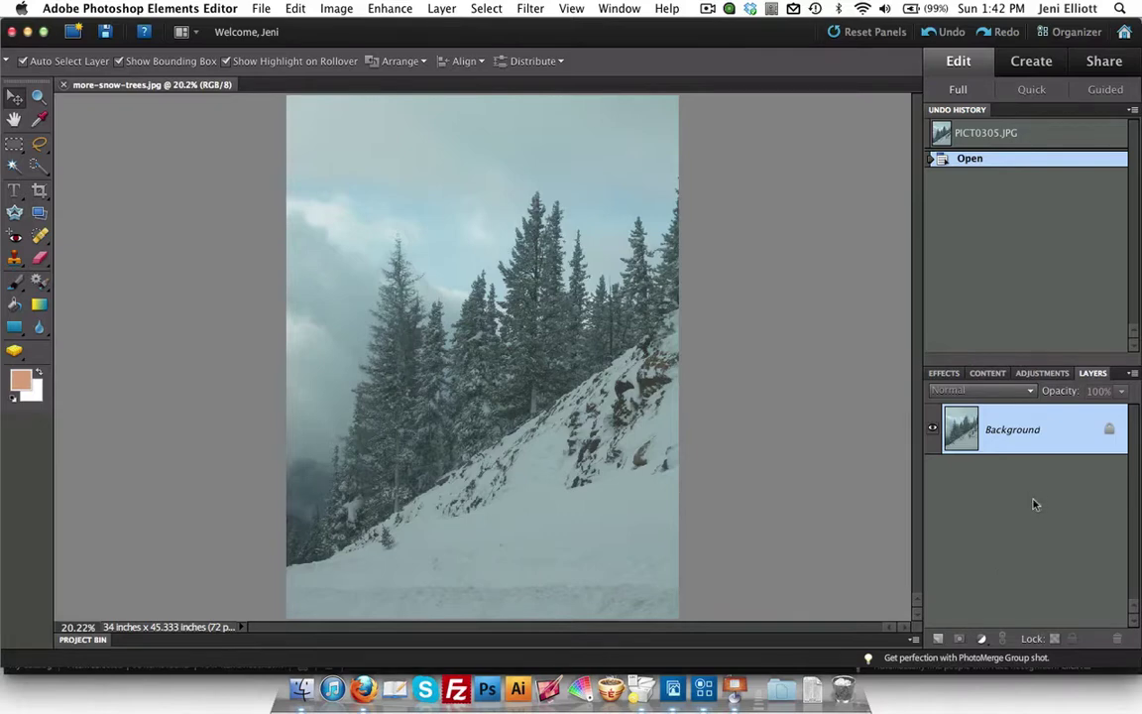
{"action": "left_click", "coordinate": [573, 9]}
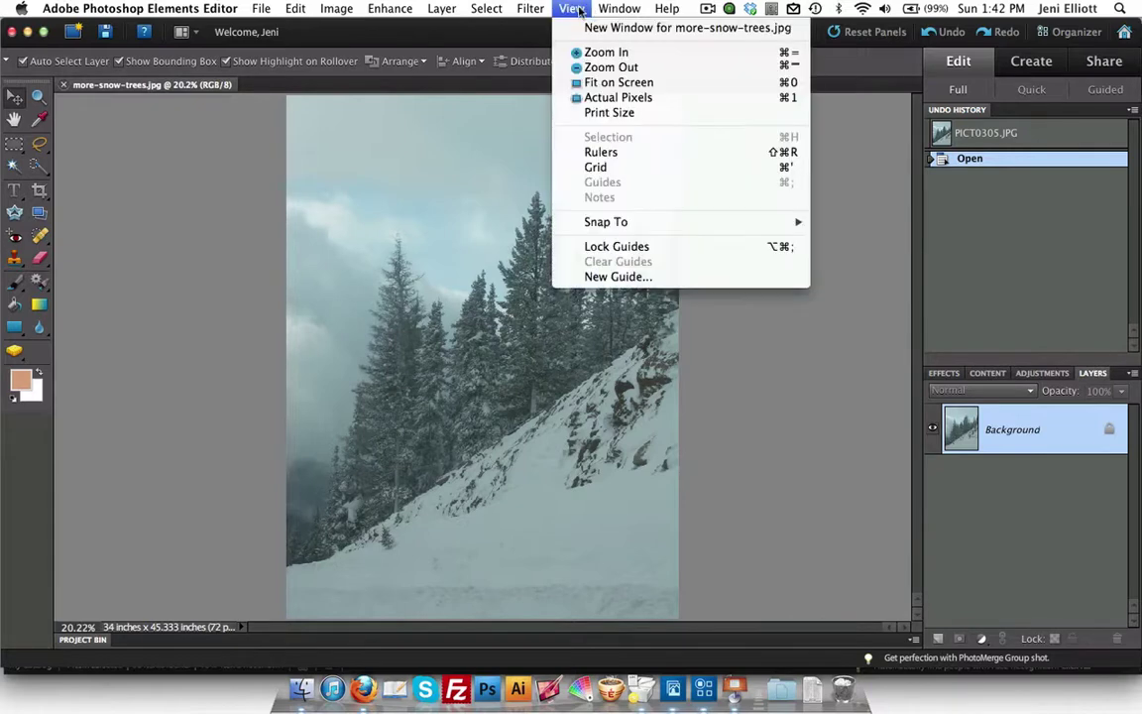
{"action": "mouse_move", "coordinate": [624, 12]}
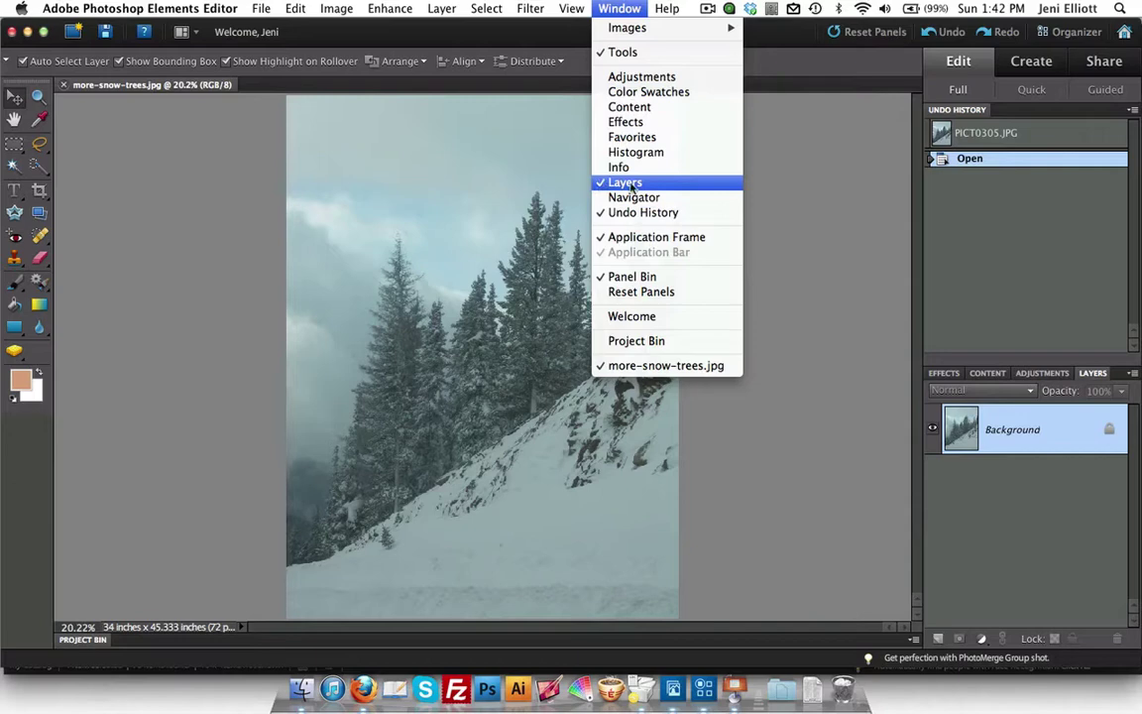
{"action": "left_click", "coordinate": [1008, 497]}
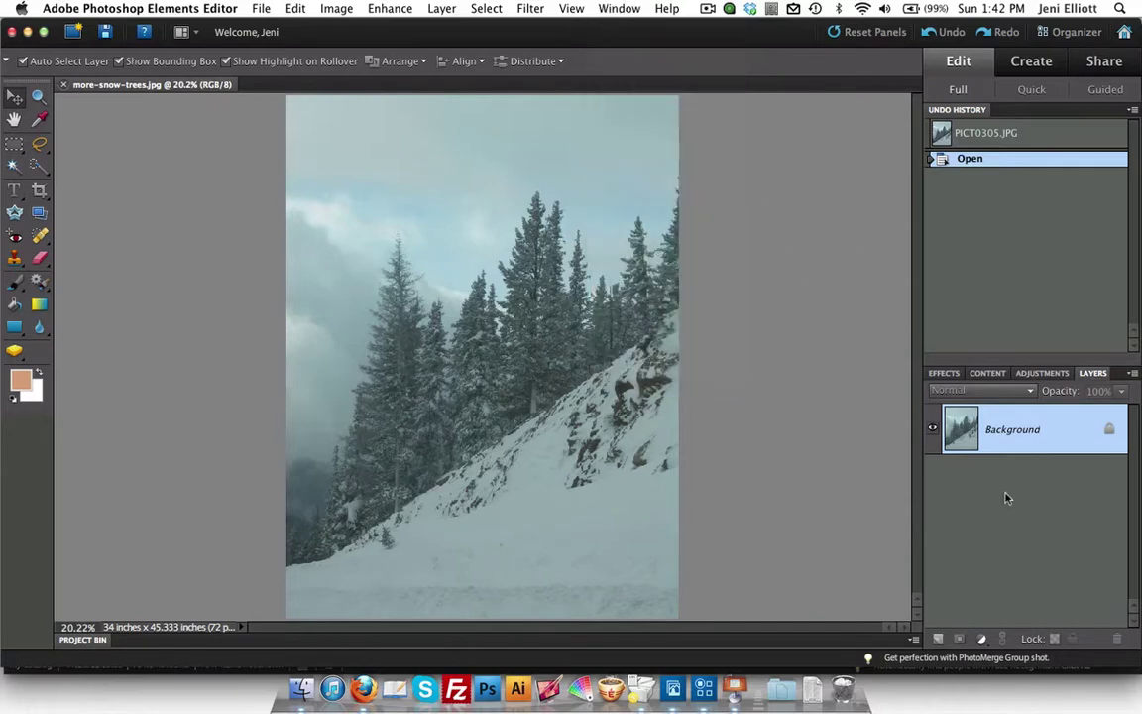
Add a Levels adjustment layer and sample the snow as the neutral grey point
{"action": "left_click", "coordinate": [982, 640]}
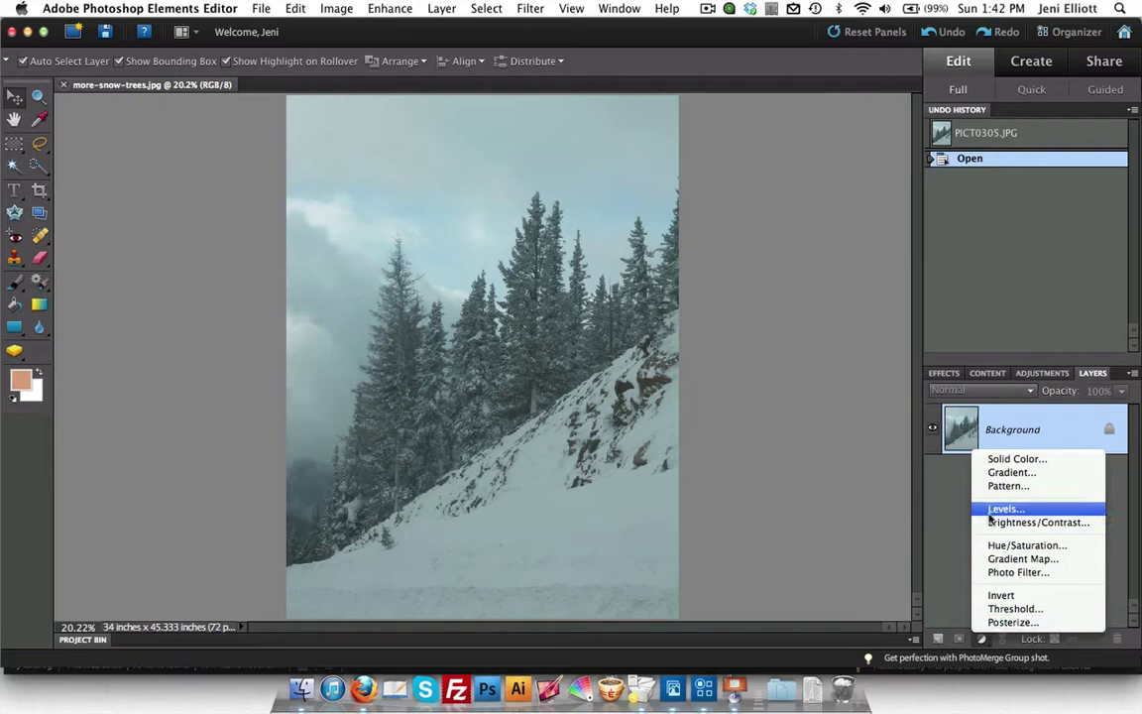
{"action": "left_click", "coordinate": [990, 513]}
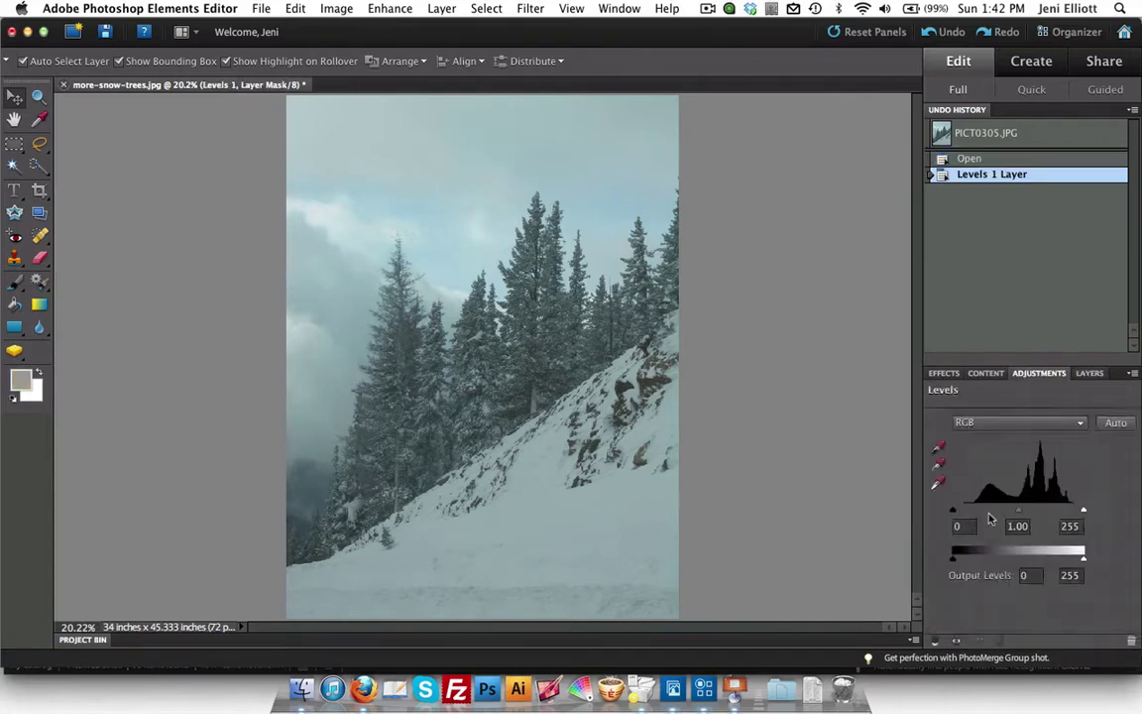
{"action": "left_click", "coordinate": [940, 467]}
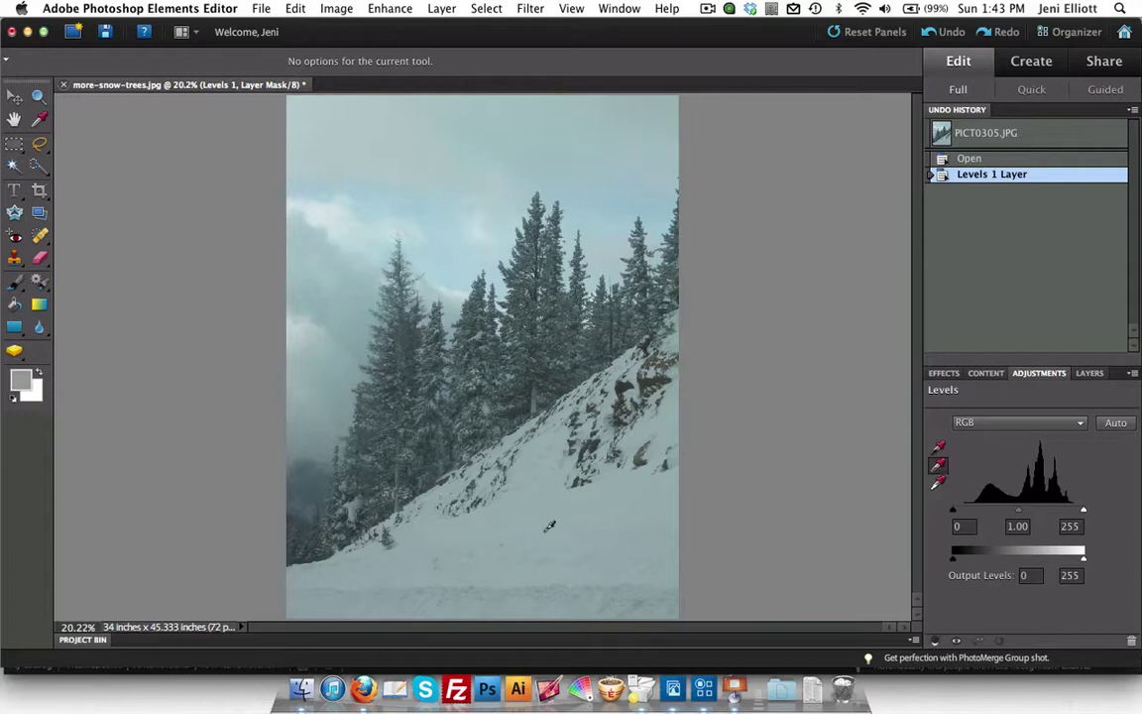
{"action": "left_click", "coordinate": [539, 510]}
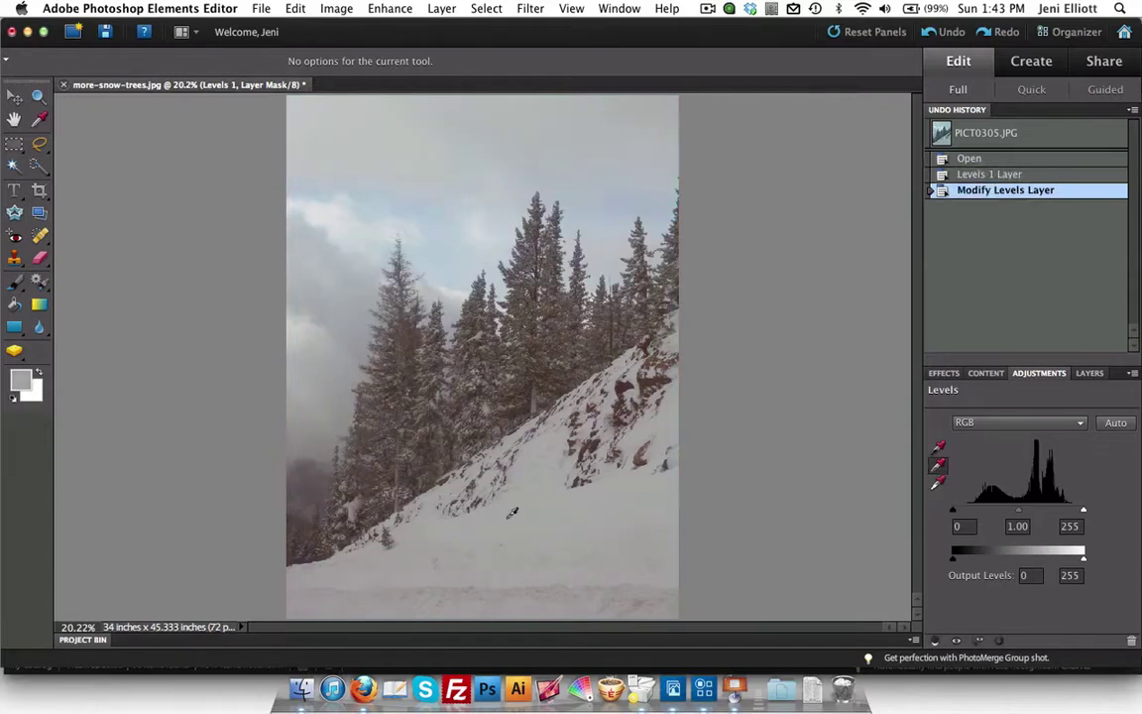
Resample trees, cloudy sky, snow slope and rocks as grey point to neutralise the blue cast
{"action": "left_click", "coordinate": [405, 393]}
{"action": "left_click", "coordinate": [384, 258]}
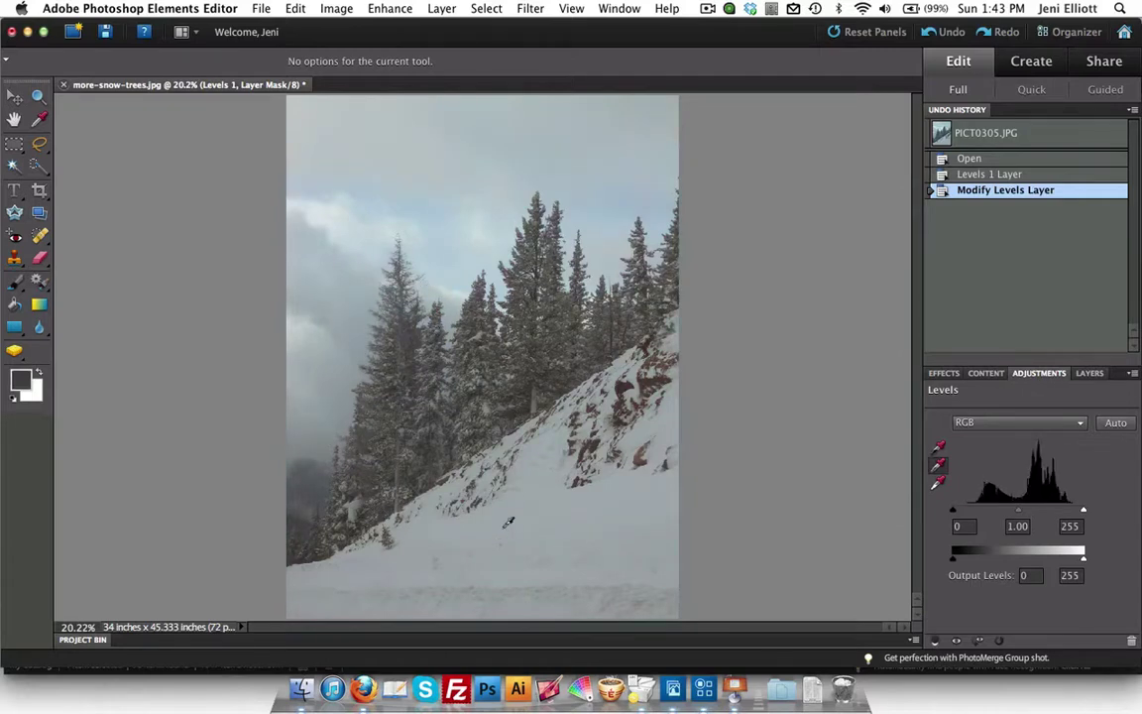
{"action": "left_click", "coordinate": [505, 527]}
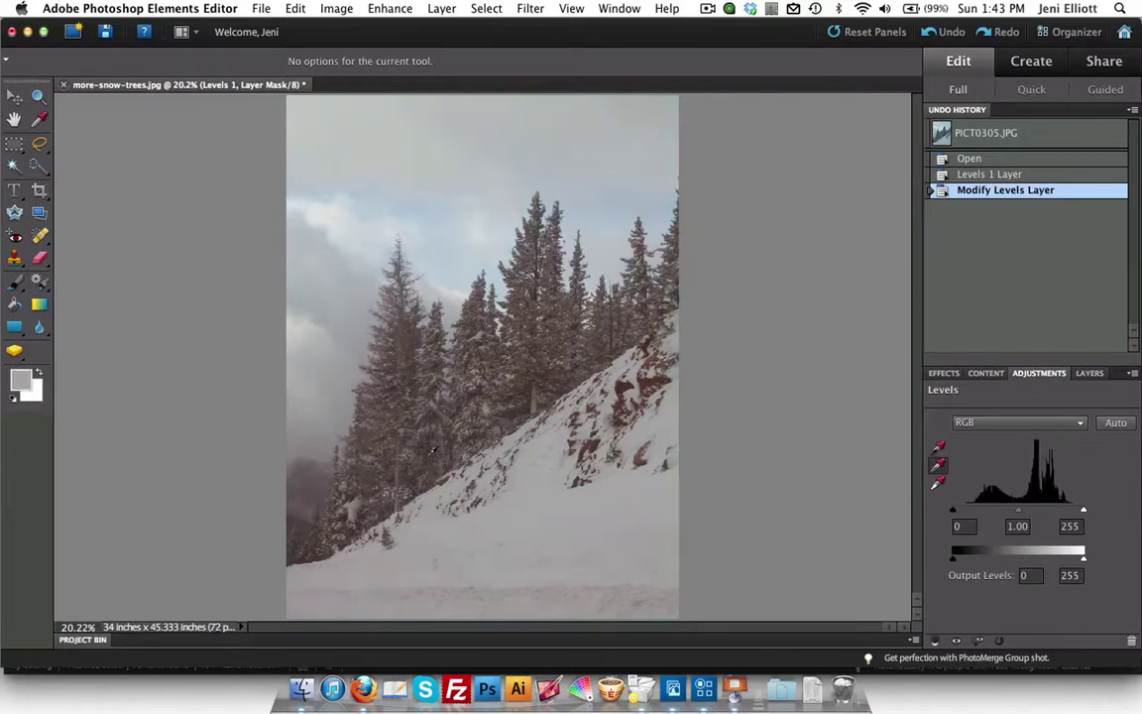
{"action": "left_click", "coordinate": [385, 402]}
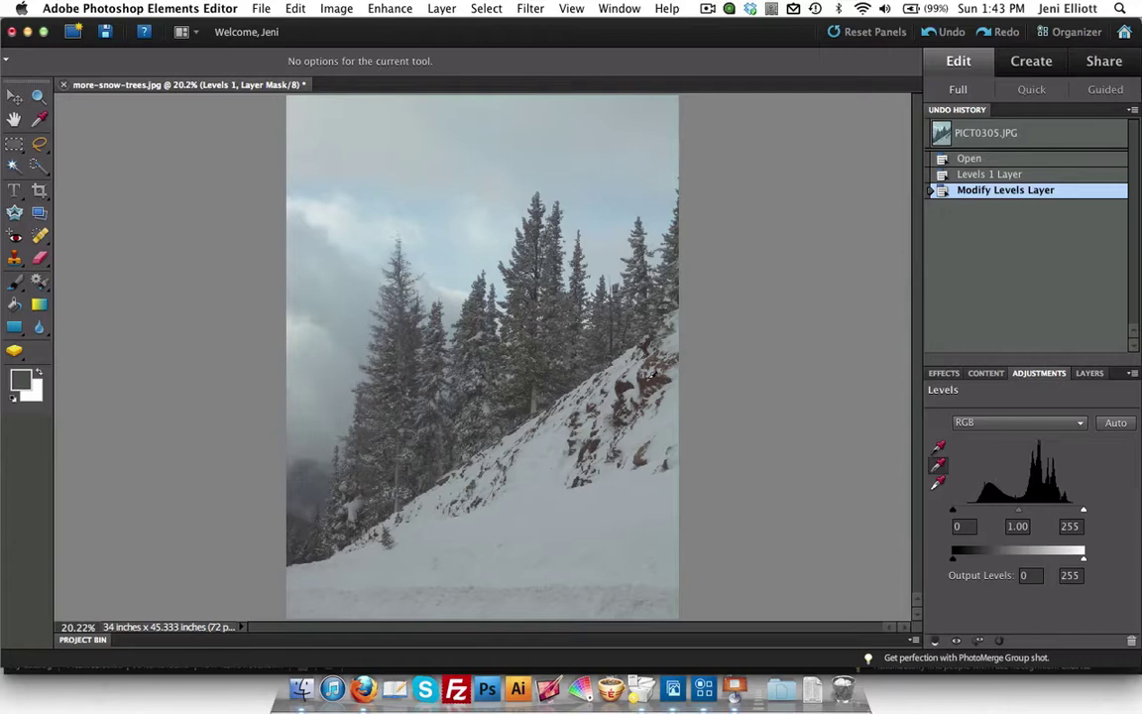
{"action": "left_click", "coordinate": [651, 376]}
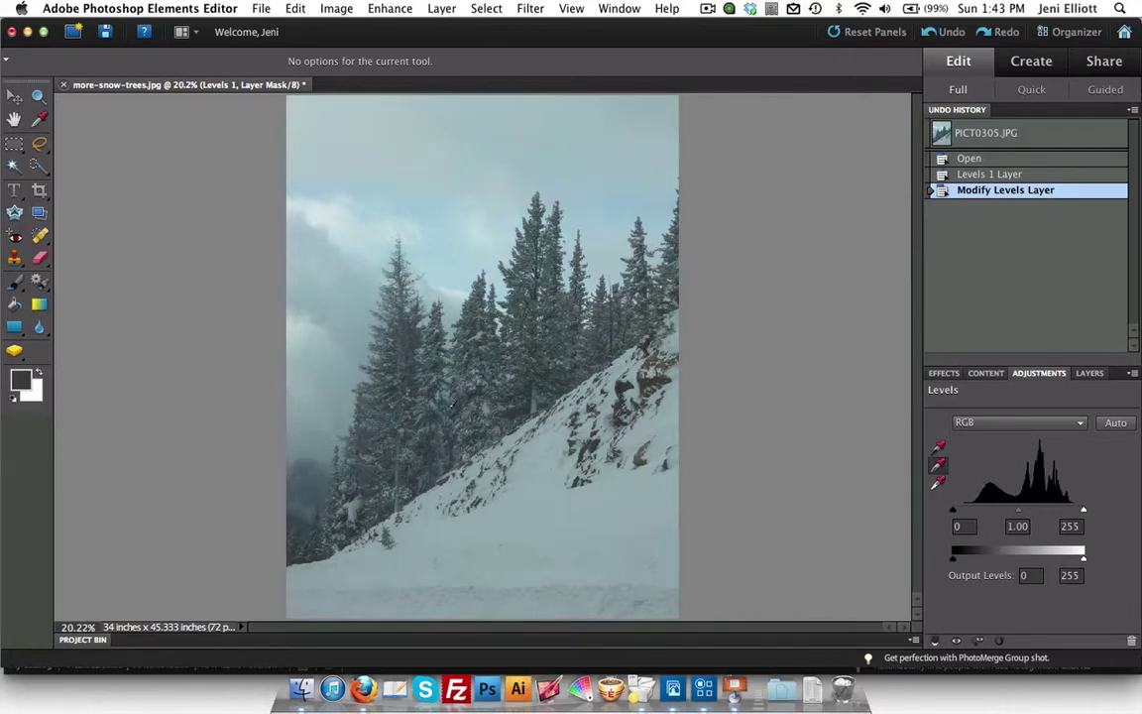
{"action": "left_click", "coordinate": [437, 429]}
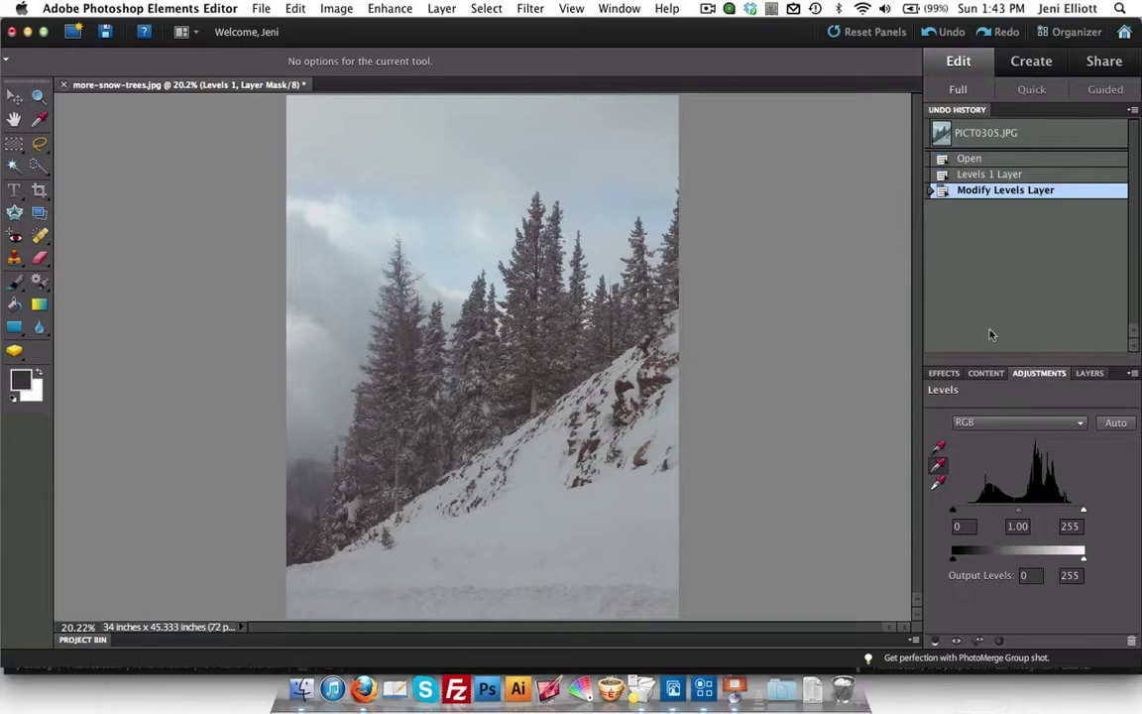
Compare the Levels 1 layer on and off, then rename it 'Remove Color Cast'
{"action": "left_click", "coordinate": [1093, 374]}
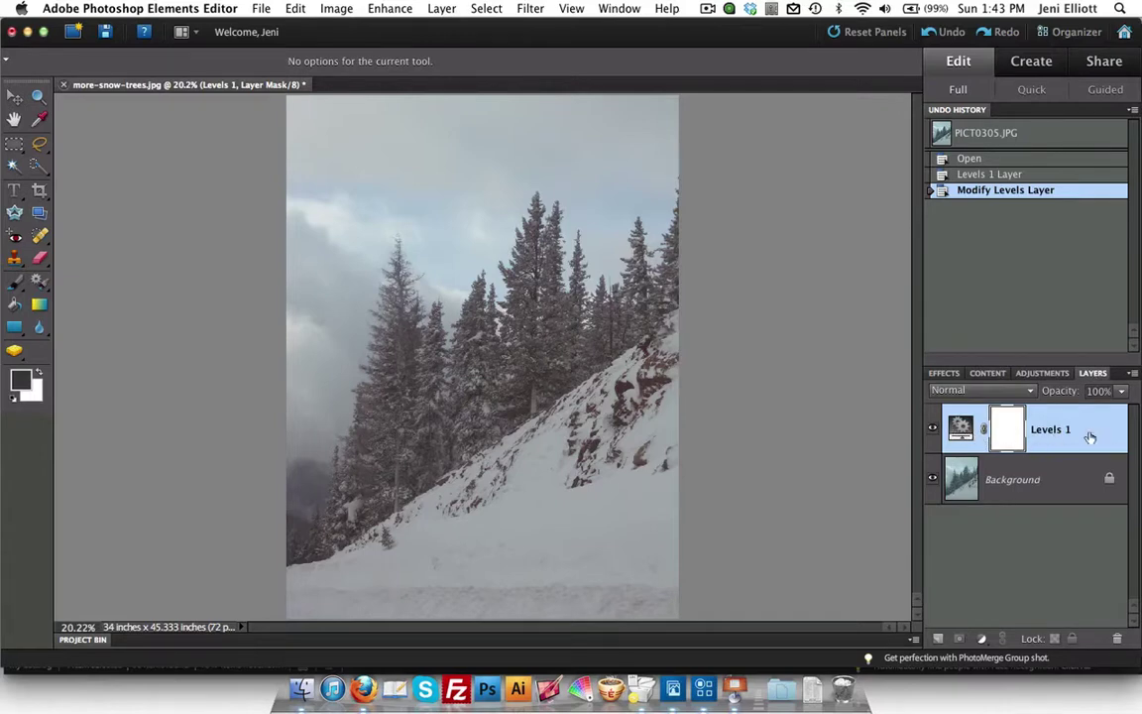
{"action": "left_click", "coordinate": [934, 432]}
{"action": "left_click", "coordinate": [934, 430]}
{"action": "double_click", "coordinate": [1055, 434]}
{"action": "type", "text": "Remove Color Cast"}
{"action": "key", "text": "Return"}
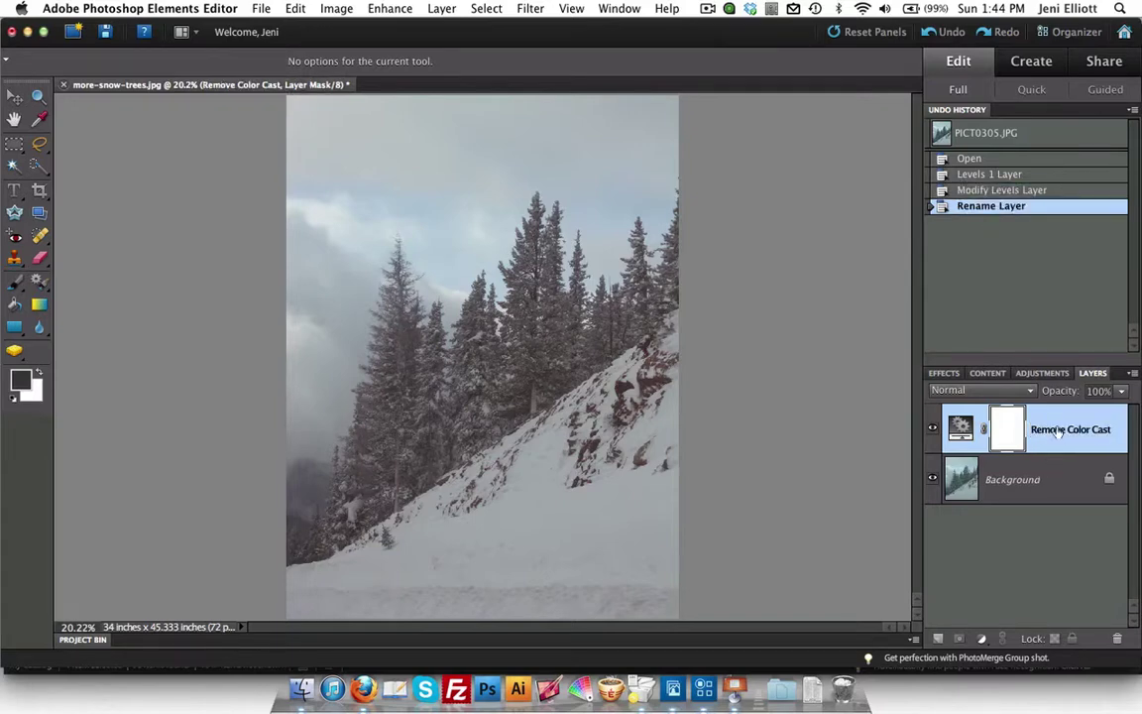
{"action": "left_click", "coordinate": [394, 12]}
{"action": "left_click", "coordinate": [386, 11]}
Add a second Levels adjustment layer above Remove Color Cast
{"action": "left_click", "coordinate": [982, 641]}
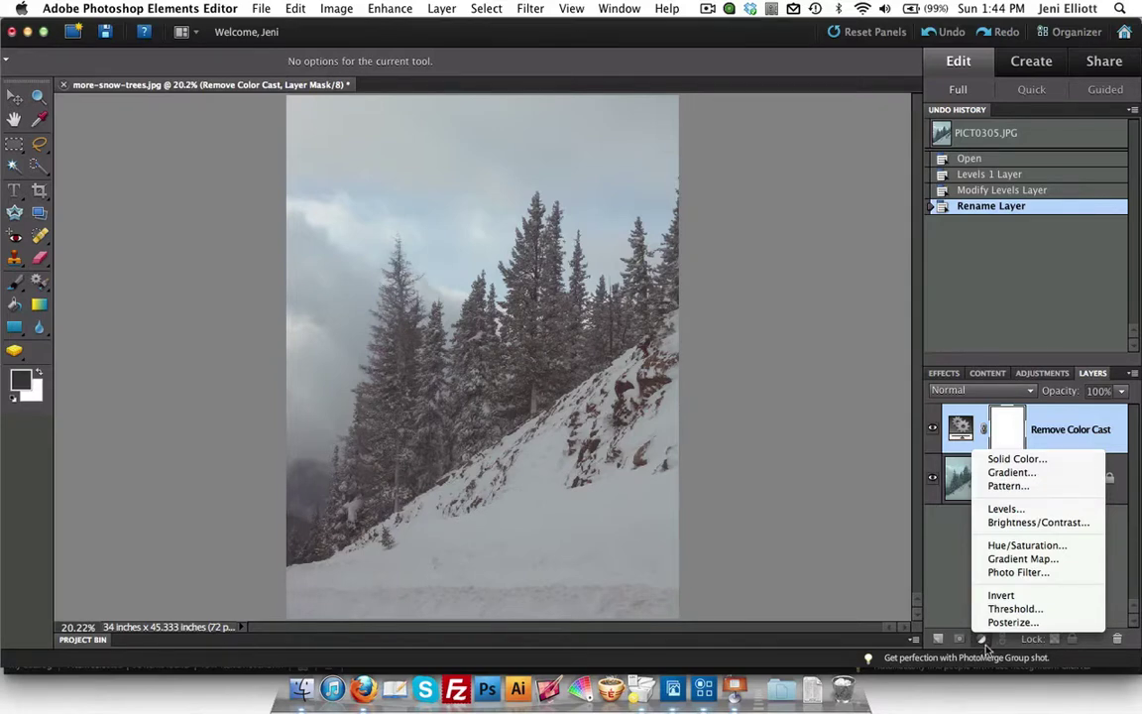
{"action": "left_click", "coordinate": [1004, 509]}
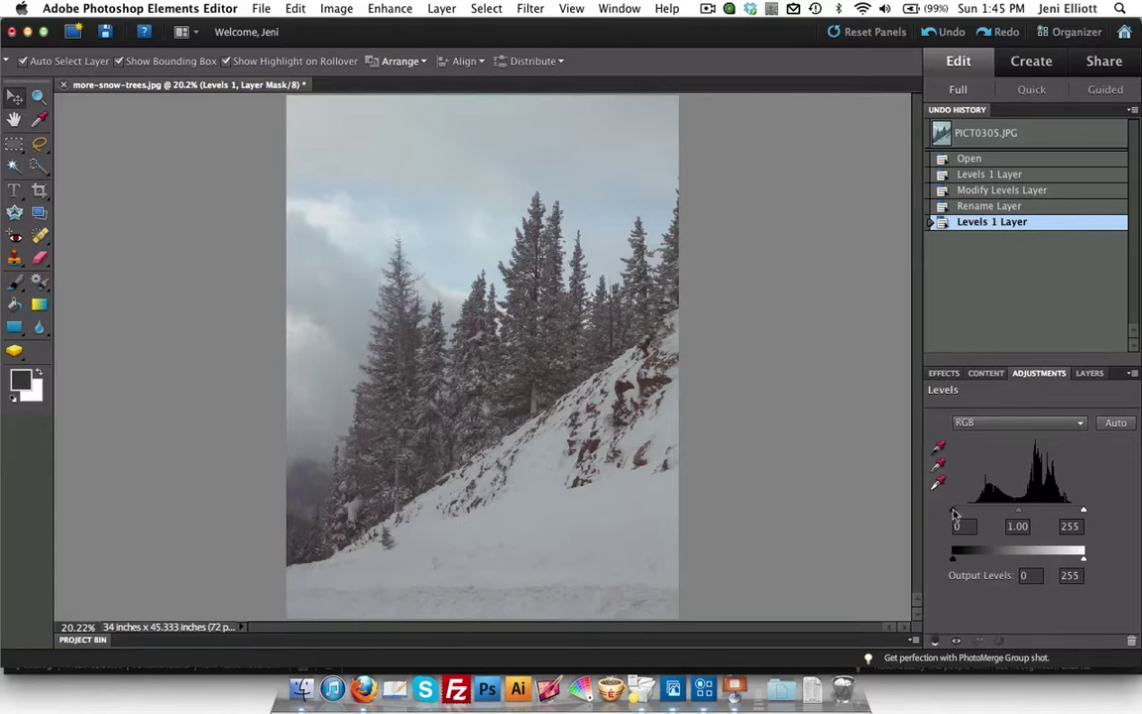
Set the Levels black input to 43 and the white input to 230
{"action": "left_click_drag", "start_coordinate": [953, 513], "coordinate": [977, 514]}
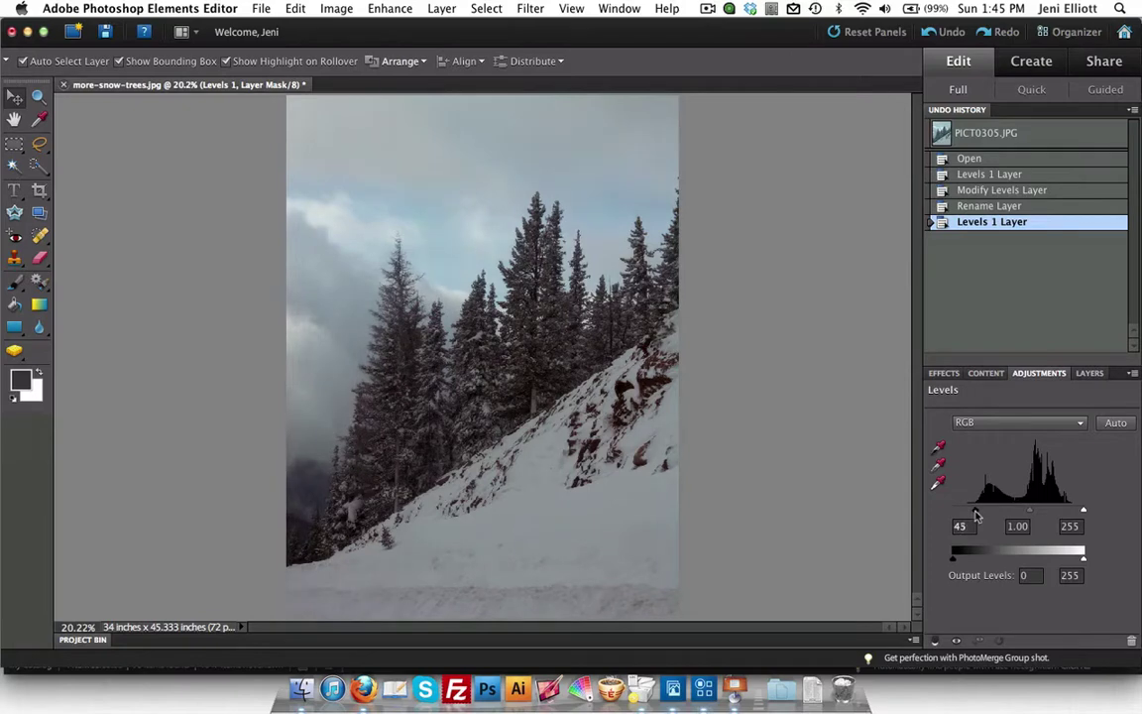
{"action": "mouse_move", "coordinate": [977, 515]}
{"action": "left_mouse_down"}
{"action": "mouse_move", "coordinate": [962, 514]}
{"action": "mouse_move", "coordinate": [975, 513]}
{"action": "left_mouse_up"}
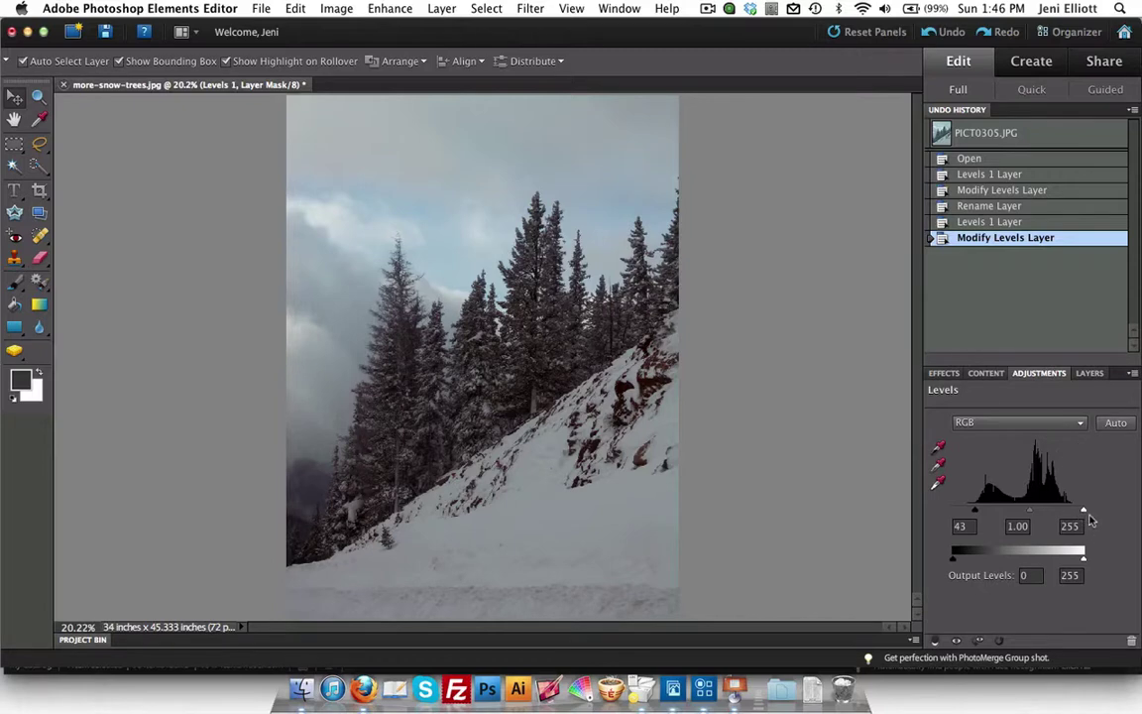
{"action": "left_click_drag", "start_coordinate": [1084, 512], "coordinate": [1071, 511]}
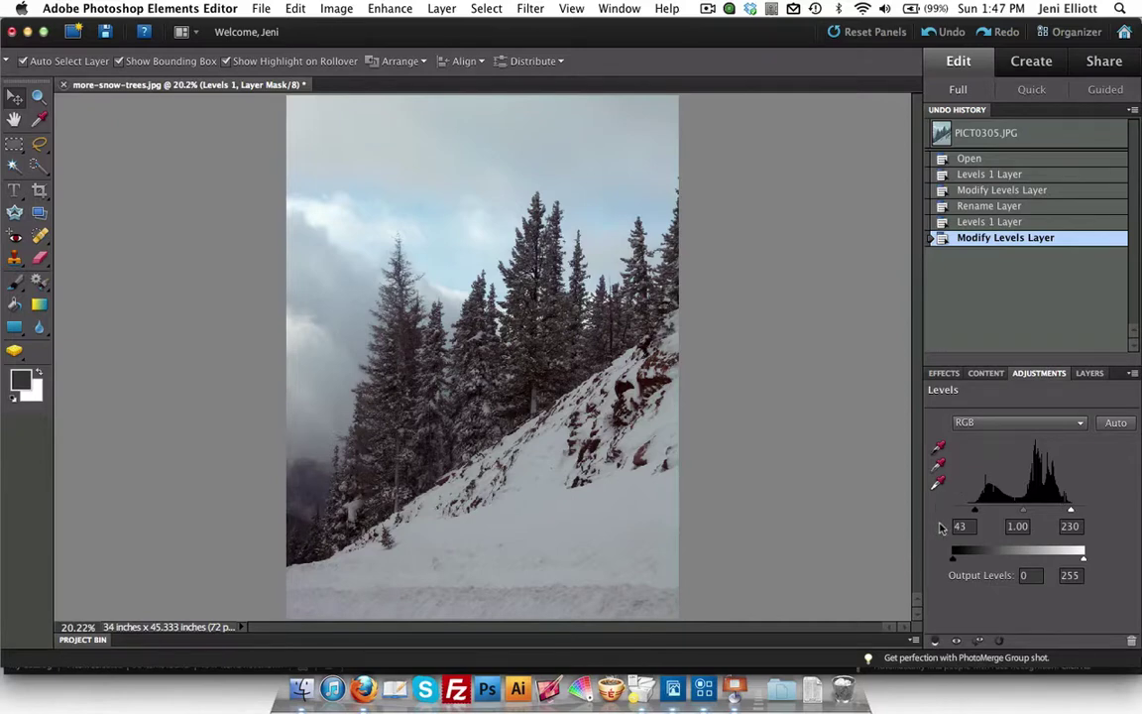
Preview a much darker black point, then settle the black input at 48
{"action": "left_click_drag", "start_coordinate": [972, 514], "coordinate": [1009, 516]}
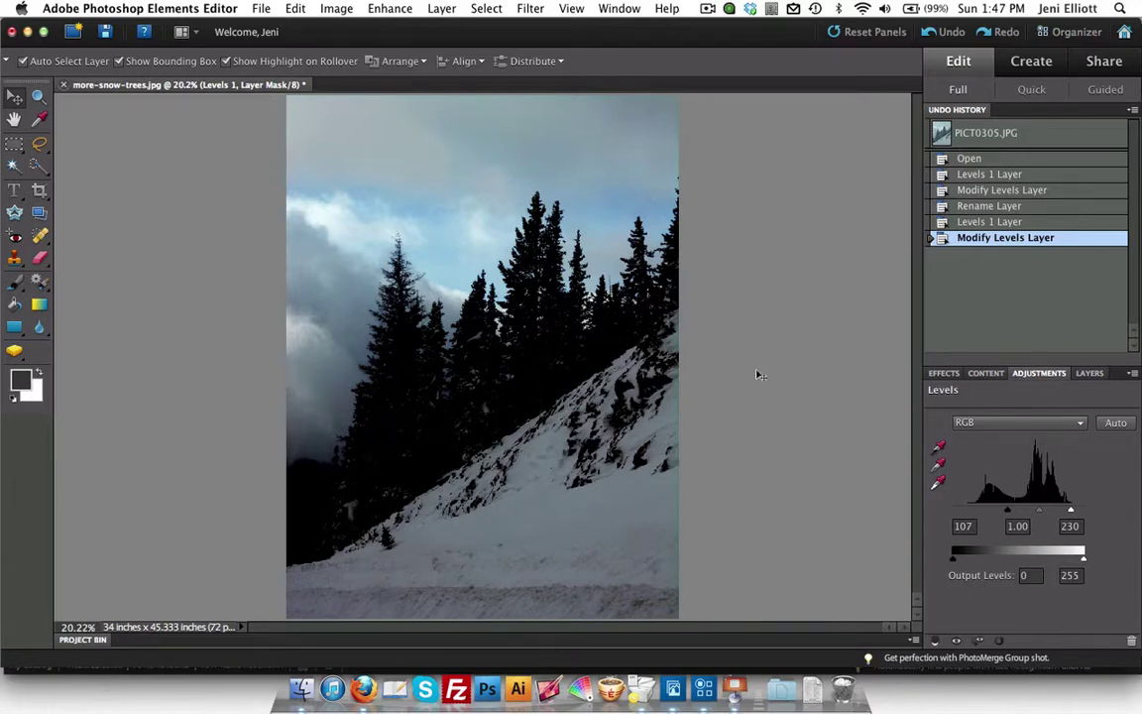
{"action": "left_click_drag", "start_coordinate": [1007, 509], "coordinate": [977, 512]}
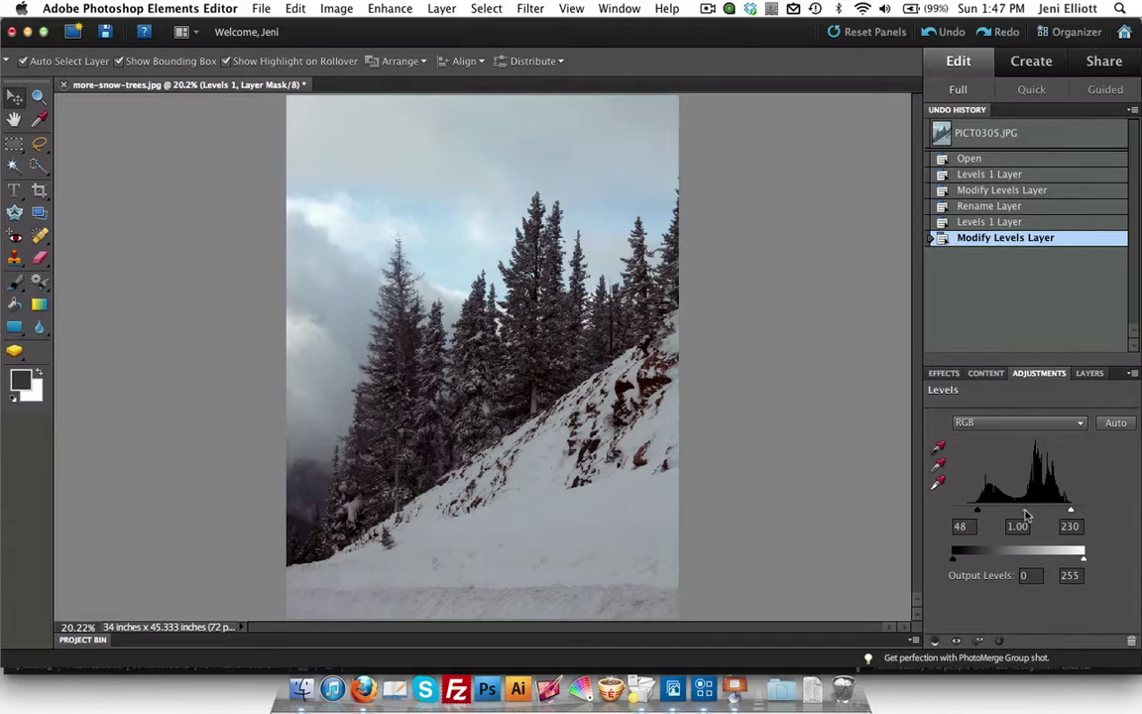
Set the Levels midtone input to 1.33 to lighten trees and snow
{"action": "left_click_drag", "start_coordinate": [1026, 515], "coordinate": [1014, 513]}
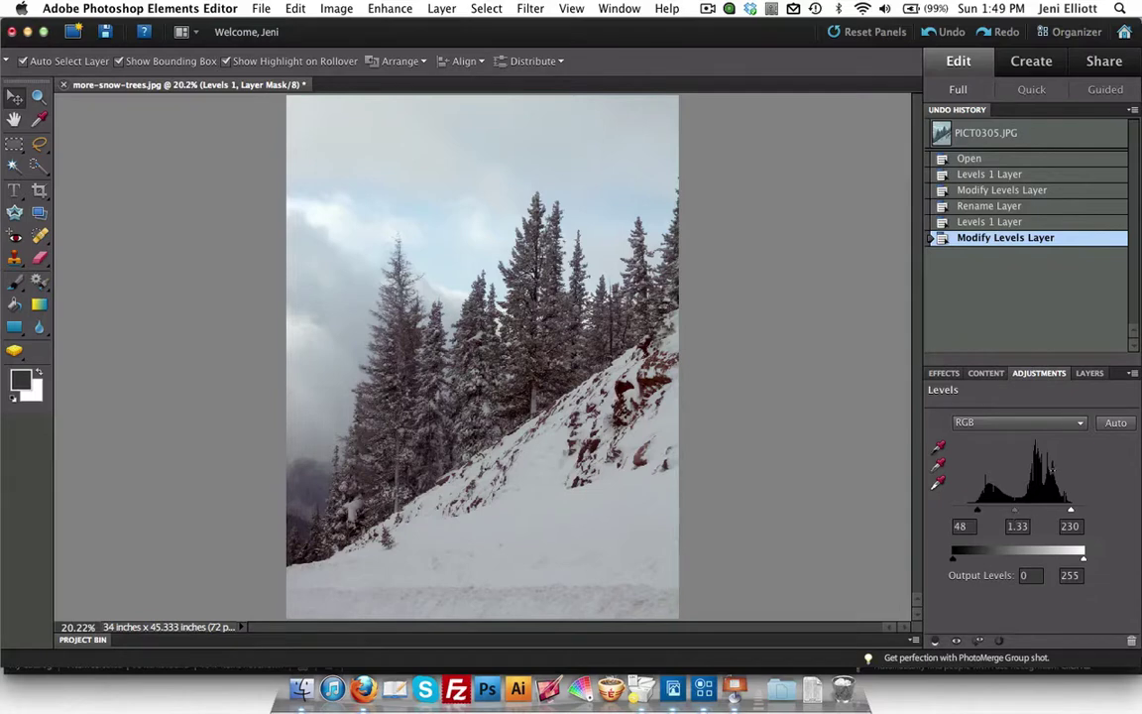
Compare the second Levels layer on and off, then rename it 'Levels adjustment'
{"action": "left_click", "coordinate": [1092, 374]}
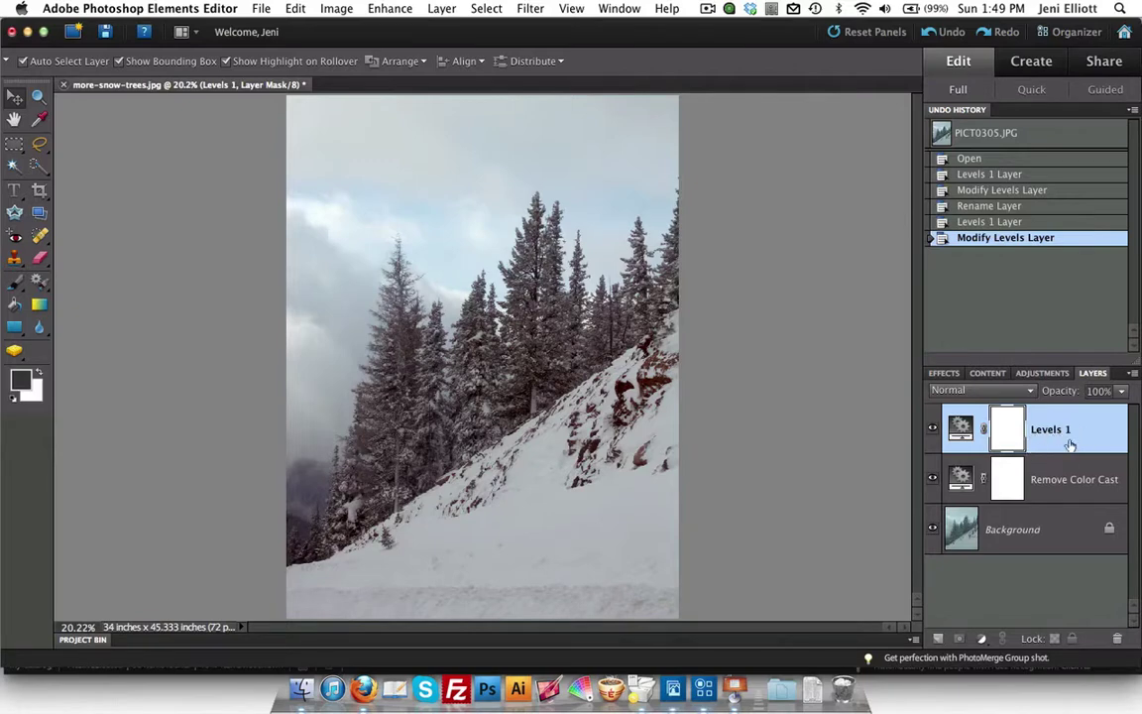
{"action": "left_click", "coordinate": [933, 429]}
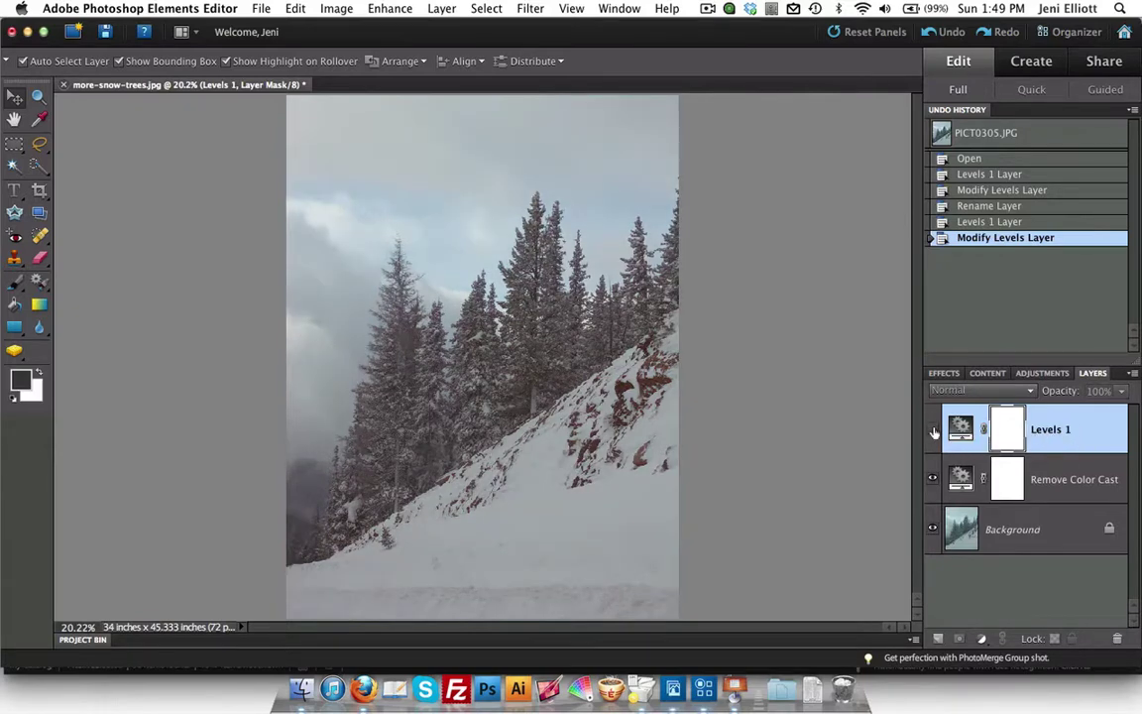
{"action": "left_click", "coordinate": [933, 429]}
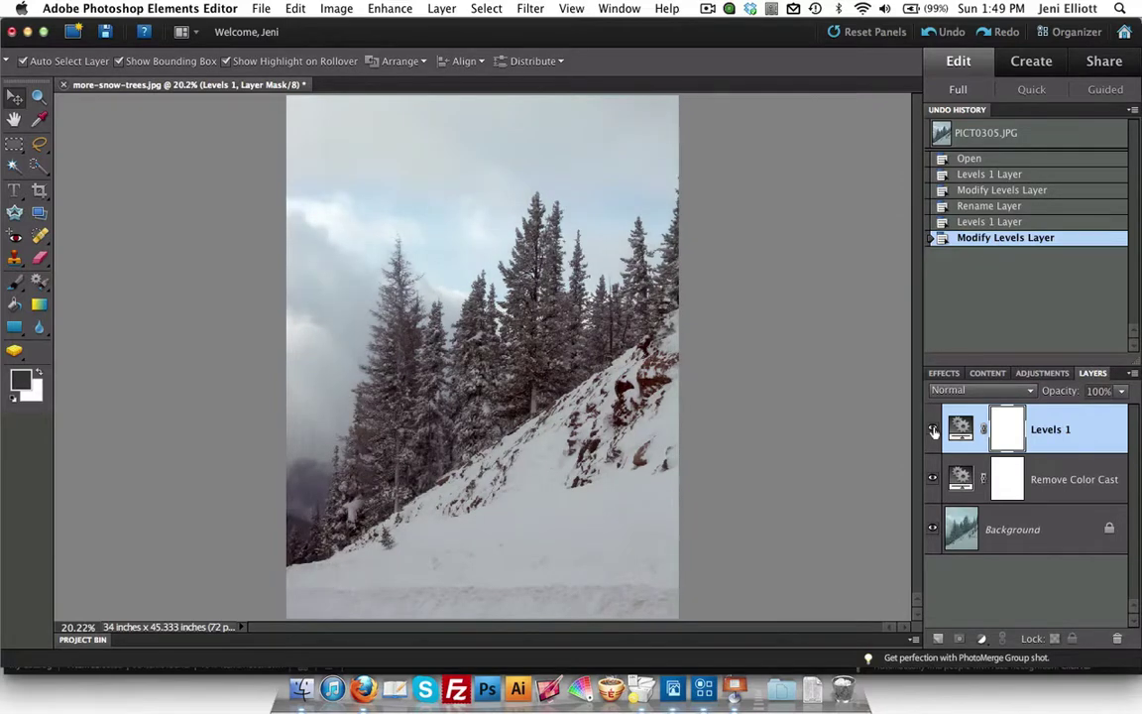
{"action": "left_click", "coordinate": [933, 431]}
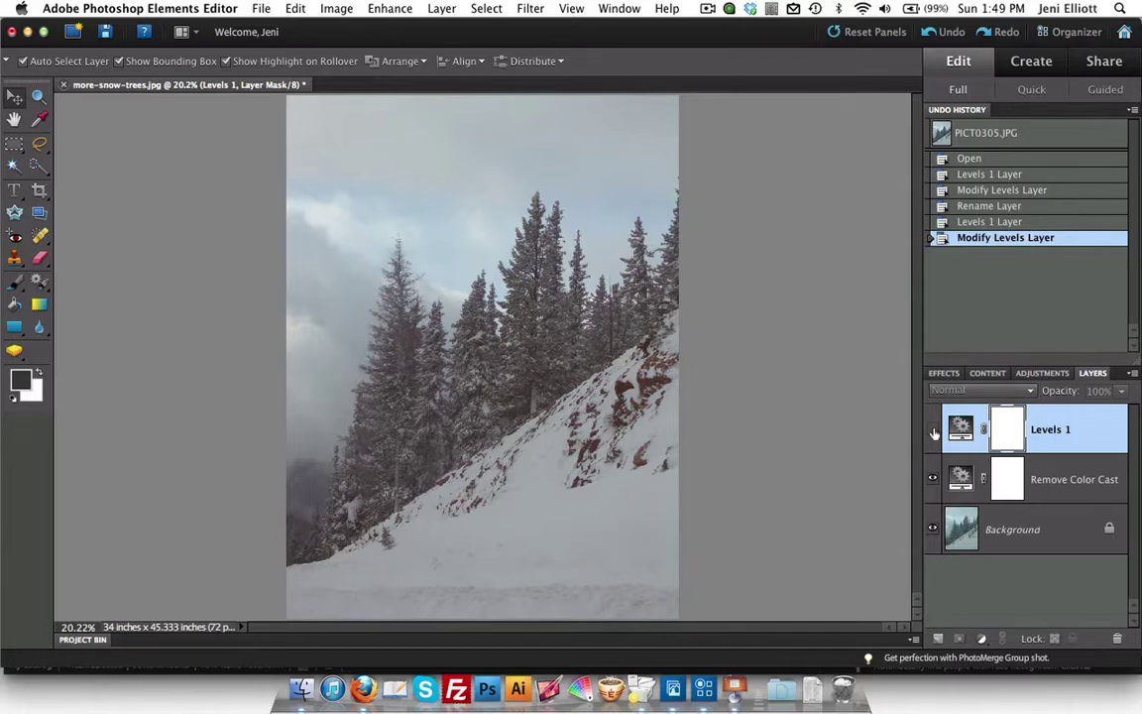
{"action": "left_click", "coordinate": [932, 431]}
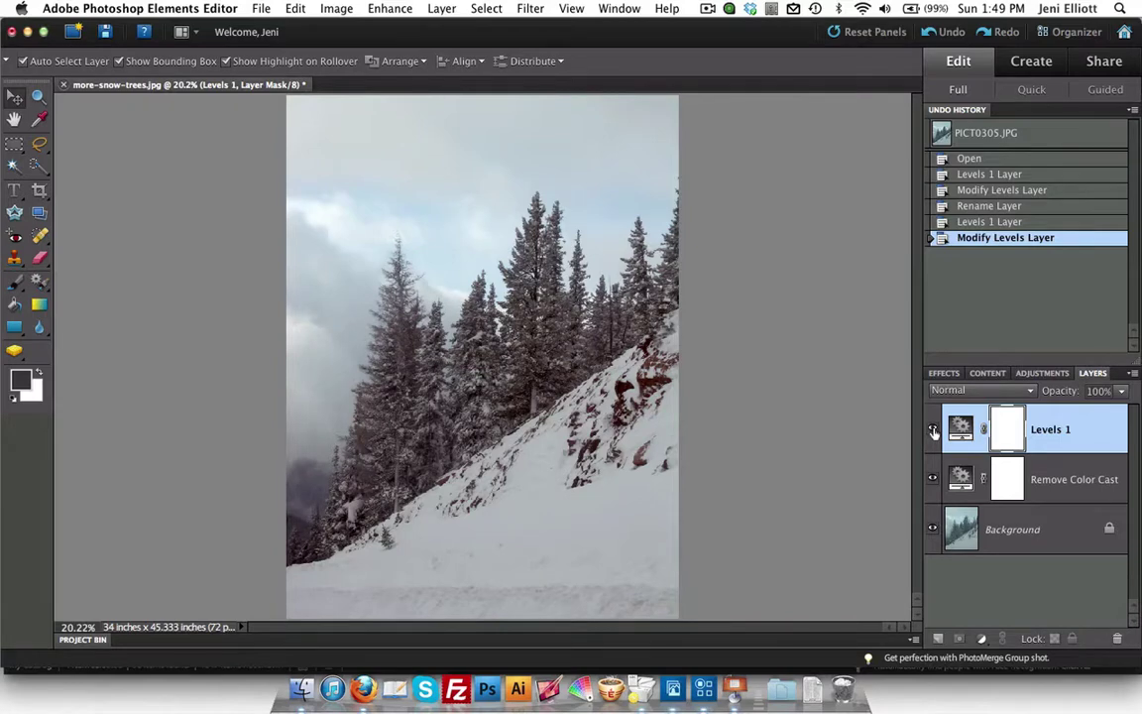
{"action": "double_click", "coordinate": [1052, 429]}
{"action": "type", "text": "Levels adjustmen"}
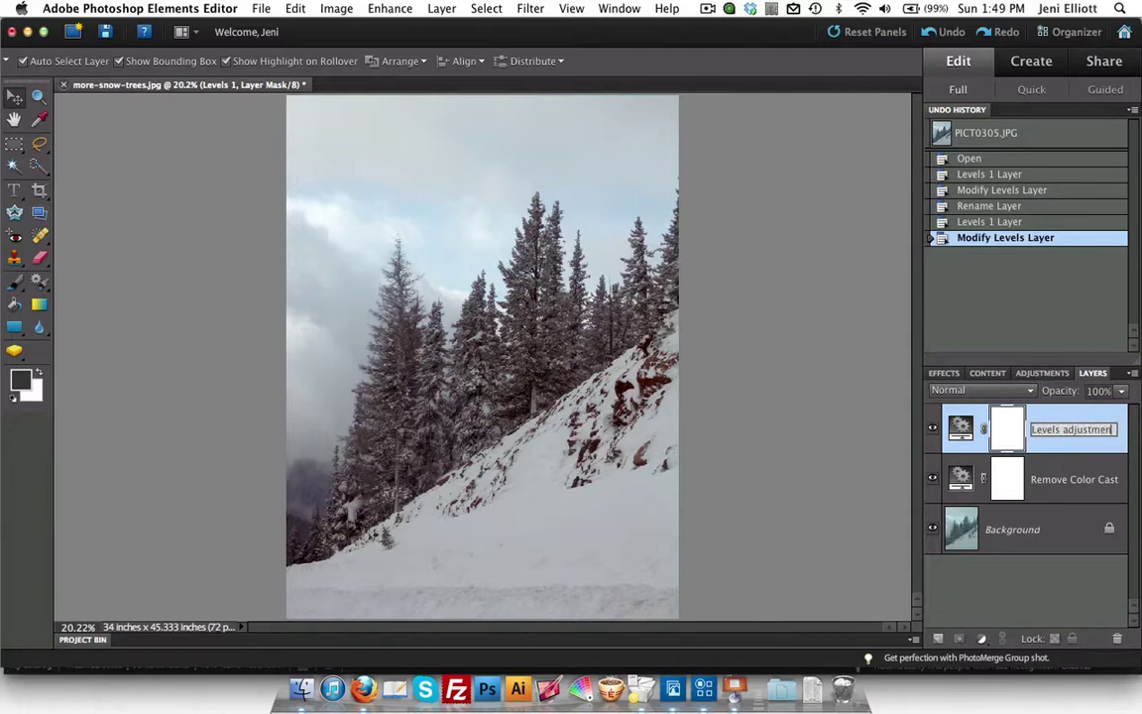
{"action": "type", "text": "t"}
{"action": "key", "text": "Return"}
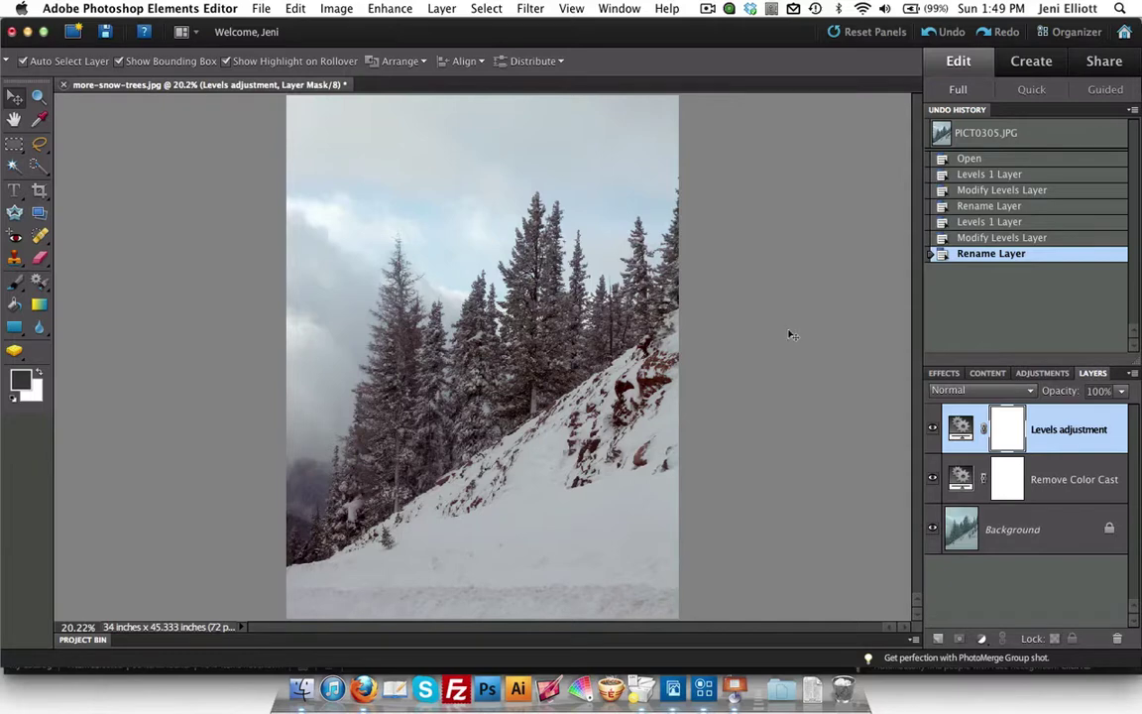
Add a Brightness/Contrast adjustment layer with brightness 27 and contrast 7
{"action": "left_click", "coordinate": [981, 640]}
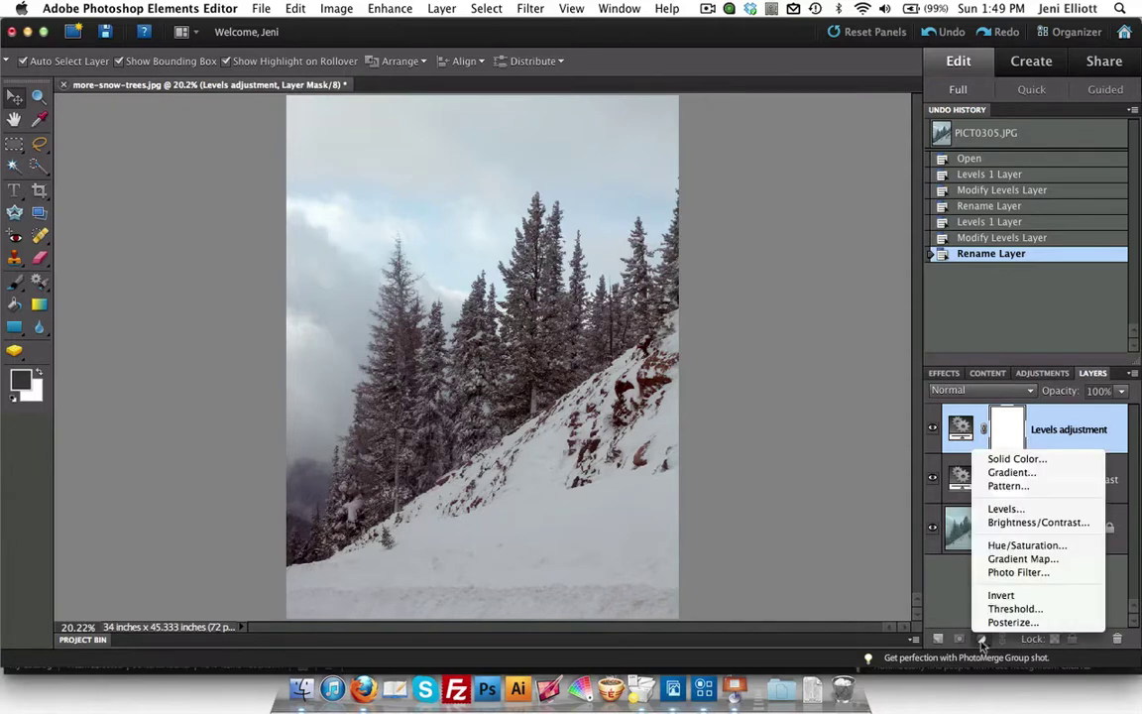
{"action": "left_click", "coordinate": [990, 523]}
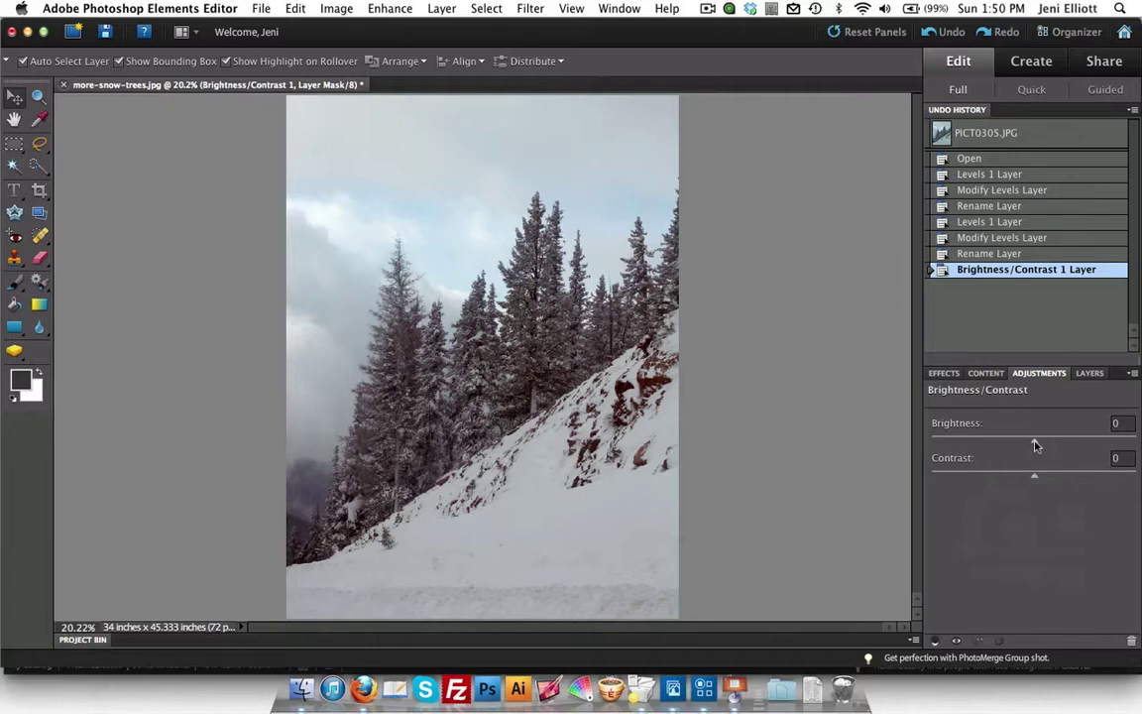
{"action": "left_click_drag", "start_coordinate": [1041, 443], "coordinate": [1052, 444]}
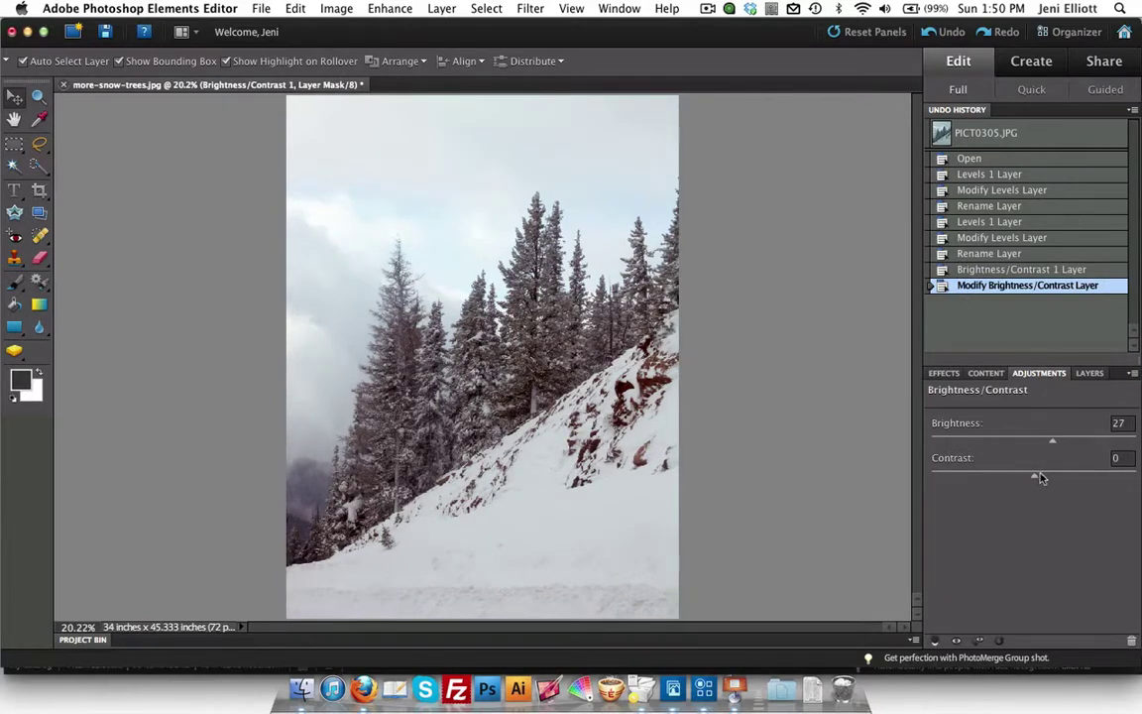
{"action": "left_click_drag", "start_coordinate": [1040, 478], "coordinate": [1045, 478]}
{"action": "left_click", "coordinate": [1091, 374]}
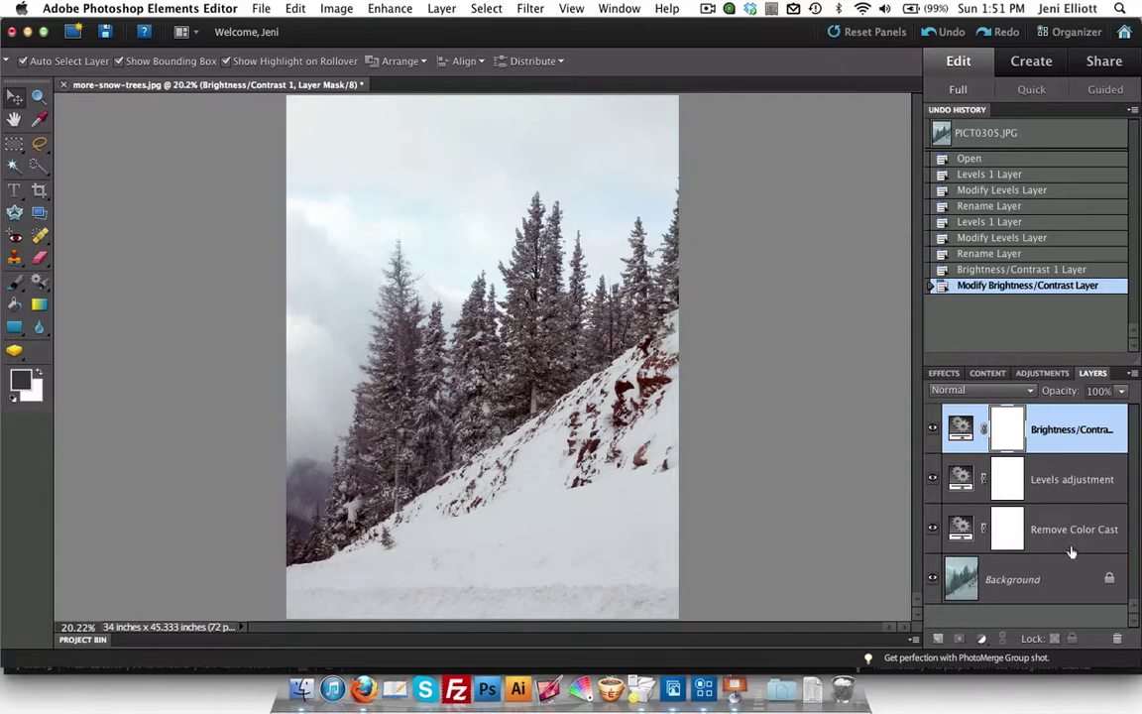
{"action": "left_click", "coordinate": [932, 429]}
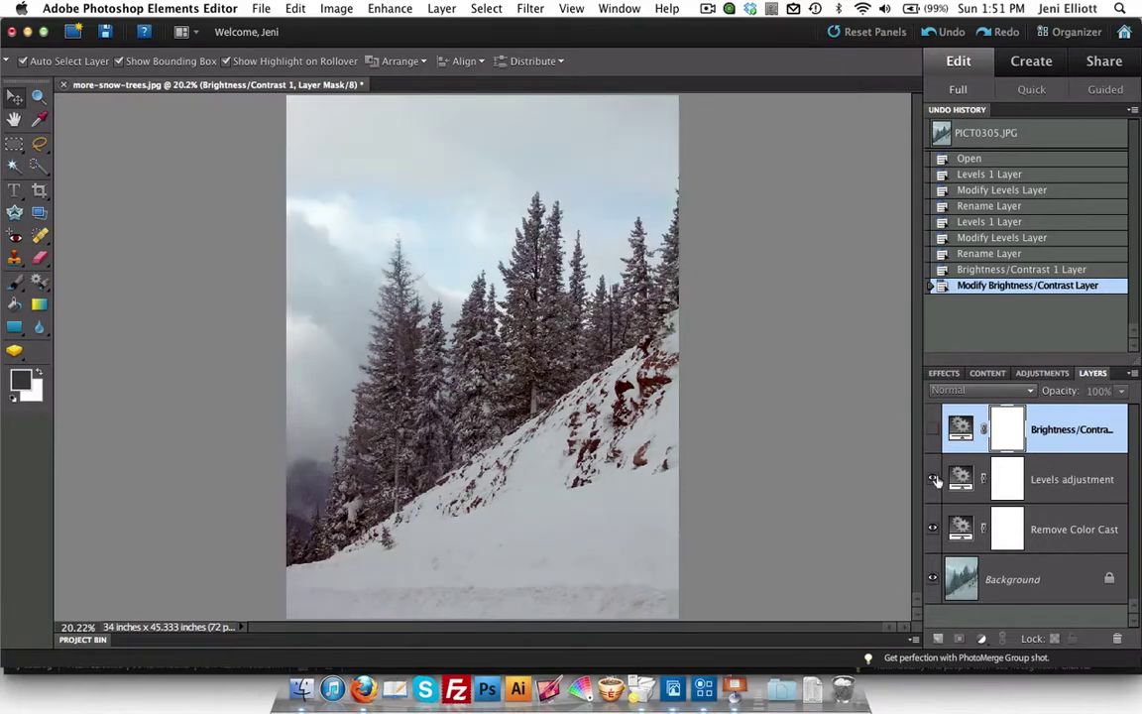
{"action": "left_click", "coordinate": [932, 479]}
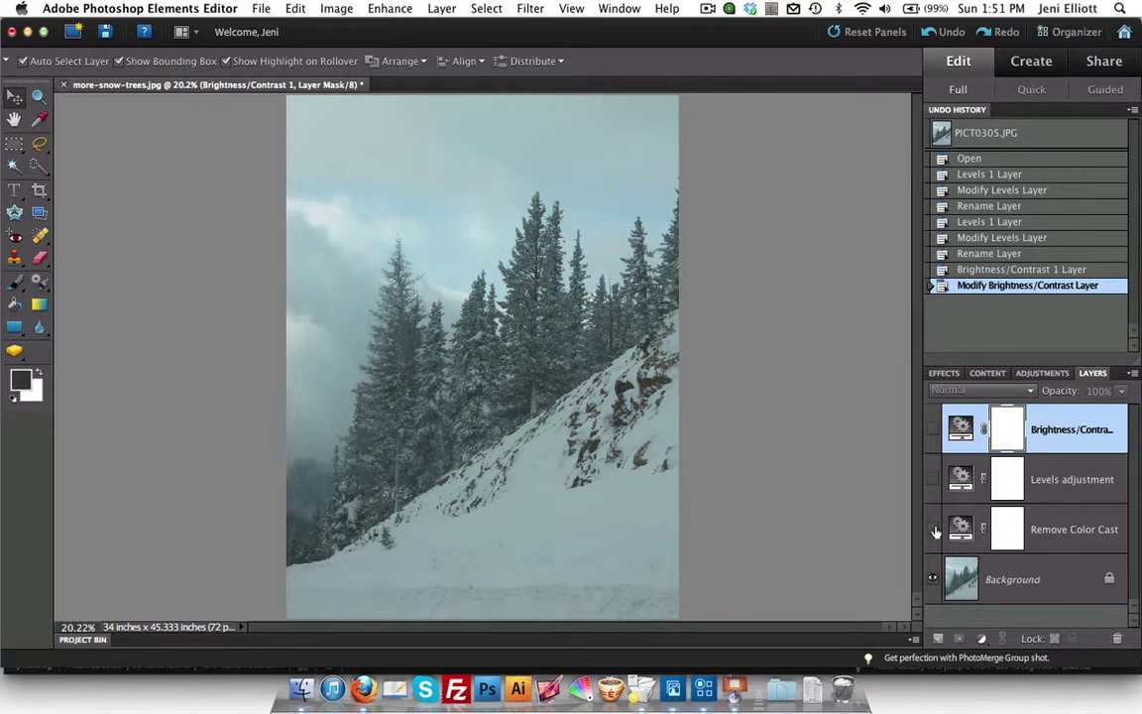
{"action": "left_click_drag", "start_coordinate": [935, 532], "coordinate": [932, 428]}
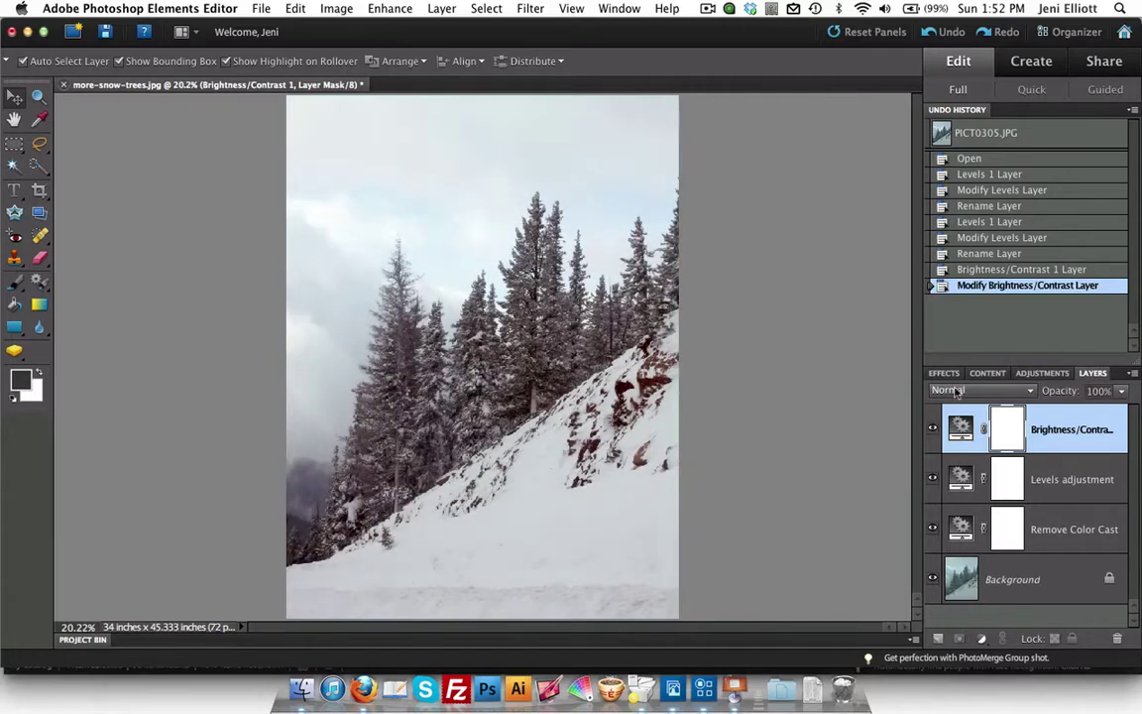